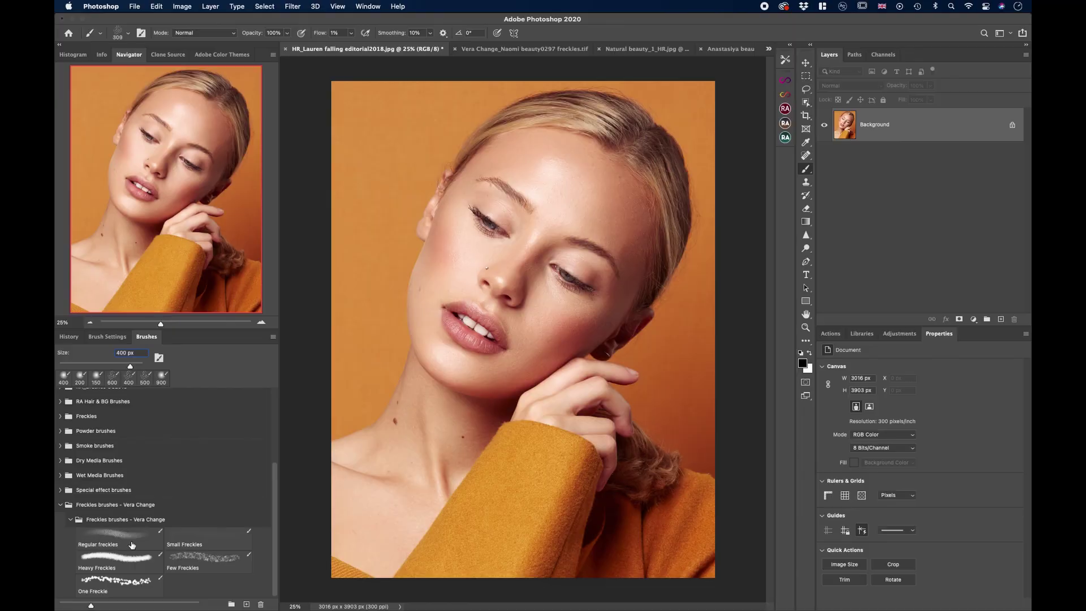
Step: Go through the five brush presets in the Freckles brushes - Vera Change set
{"action": "left_click", "coordinate": [132, 544]}
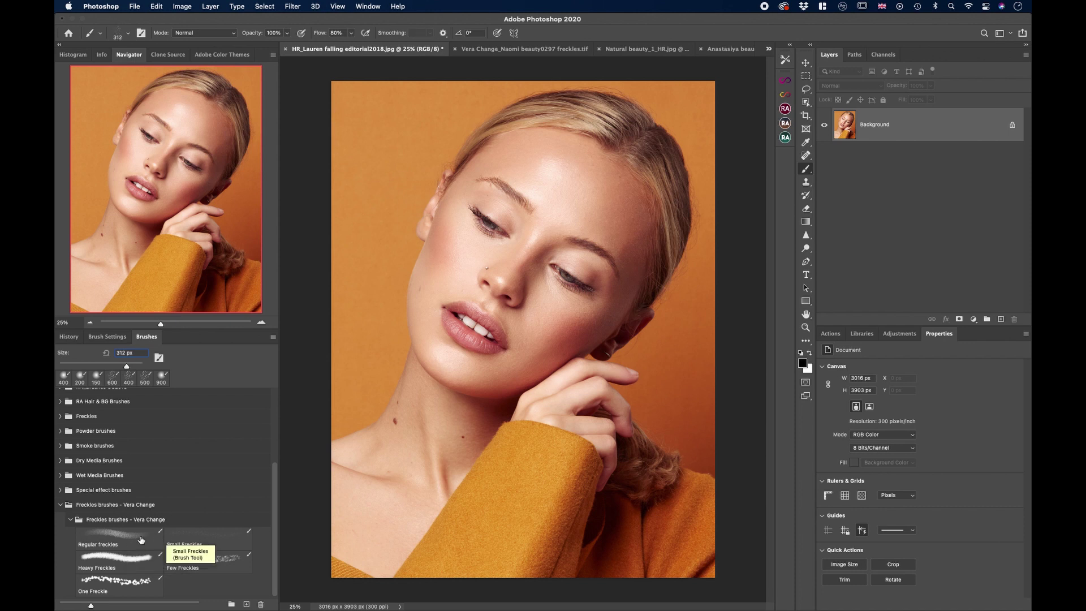
{"action": "left_click", "coordinate": [204, 541]}
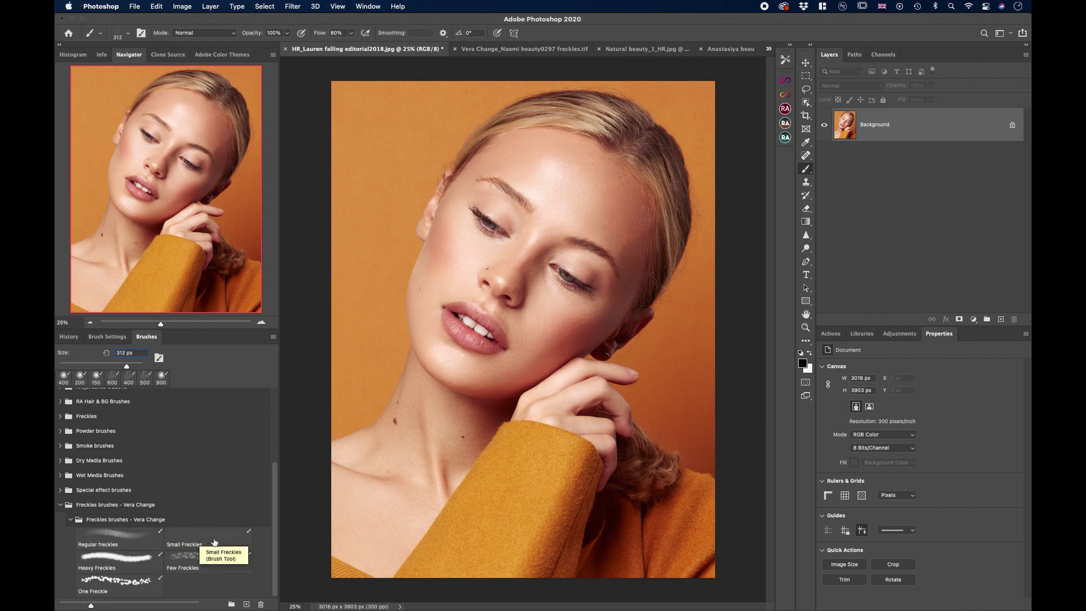
{"action": "left_click", "coordinate": [108, 570]}
{"action": "left_click", "coordinate": [249, 568]}
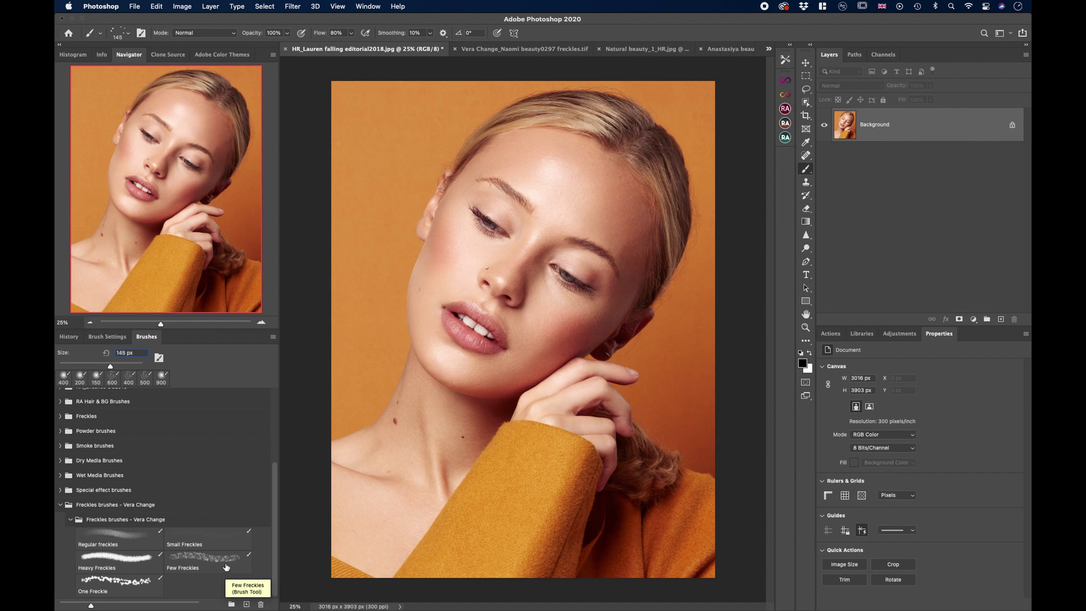
{"action": "left_click", "coordinate": [129, 582]}
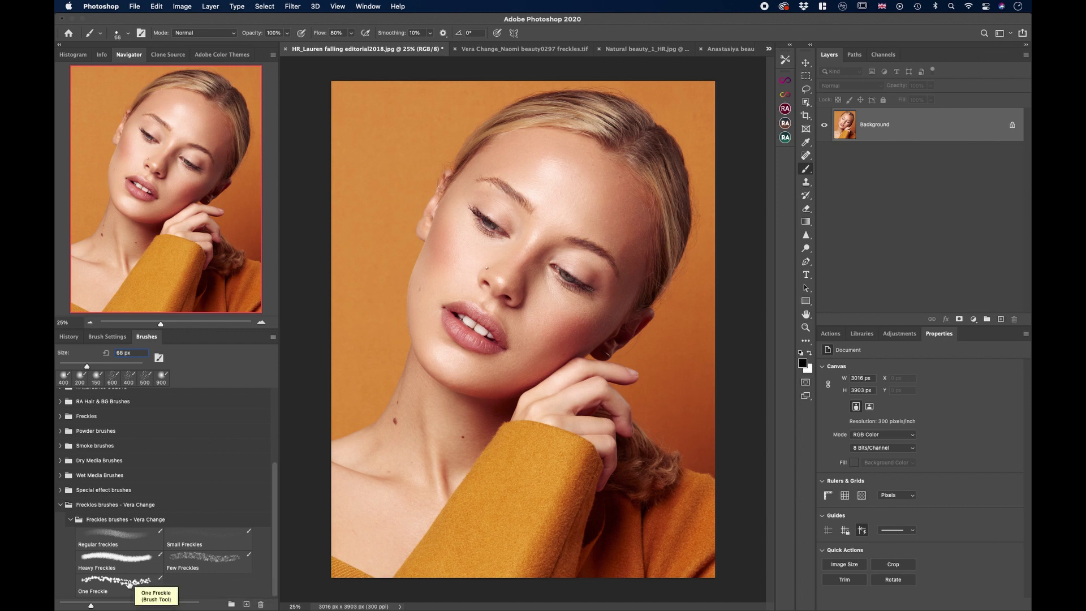
{"action": "left_click", "coordinate": [130, 584]}
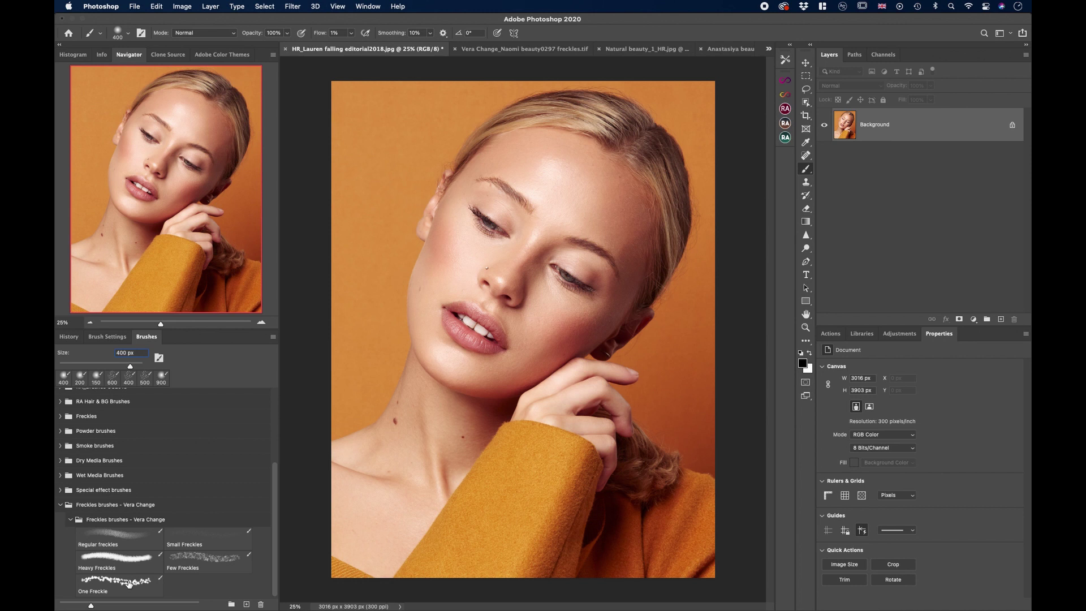
Step: Add a new layer above the portrait and choose the Regular freckles brush
{"action": "left_click", "coordinate": [1001, 319]}
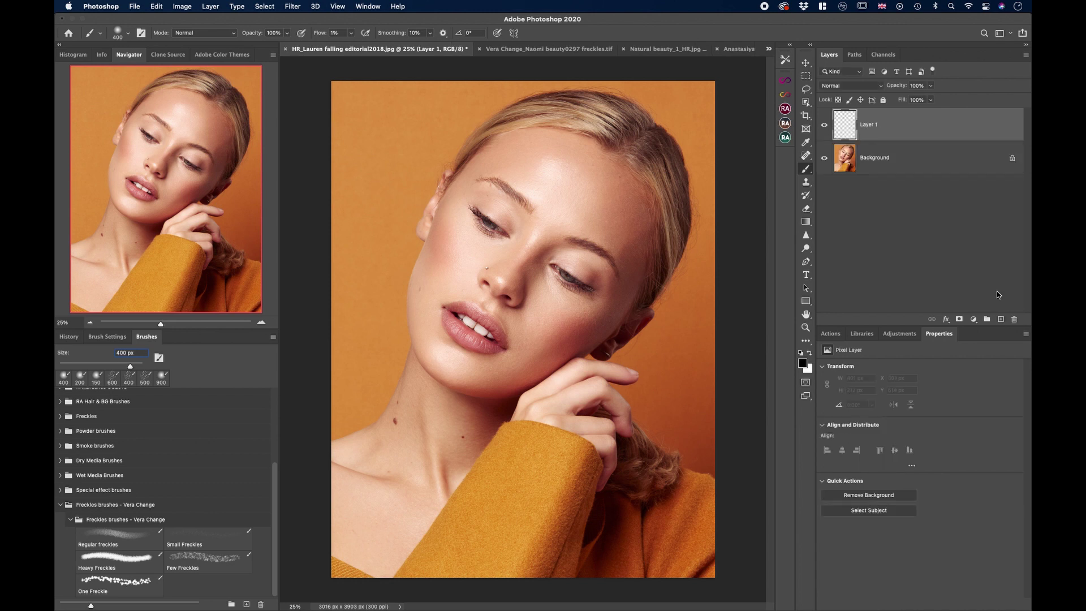
{"action": "left_click", "coordinate": [137, 545]}
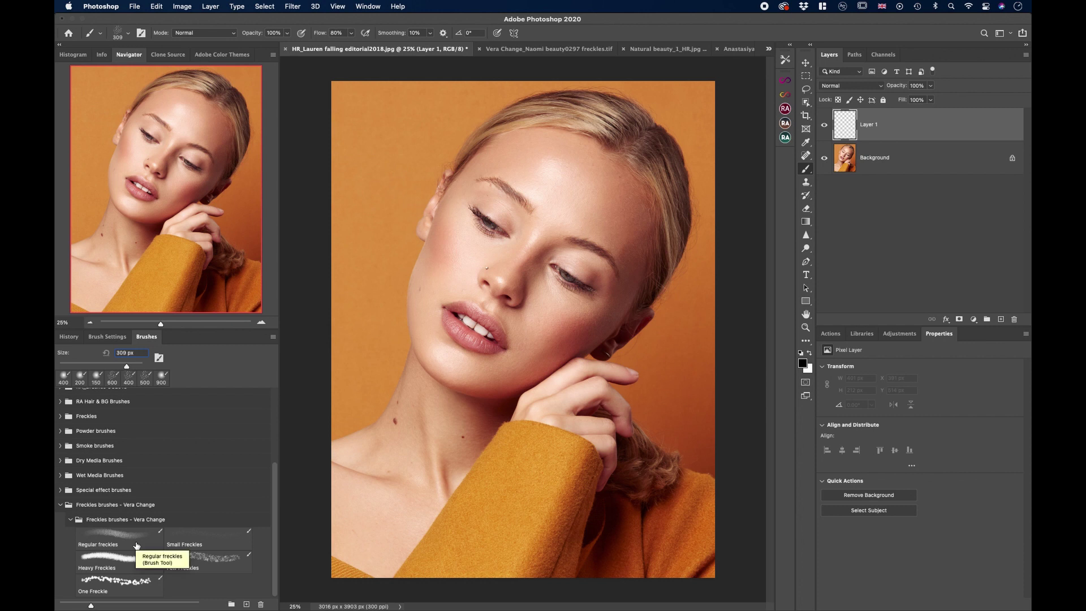
Step: Enable Shape Dynamics for the brush with 72% size jitter, 50% minimum diameter and 25% angle jitter
{"action": "left_click", "coordinate": [113, 337]}
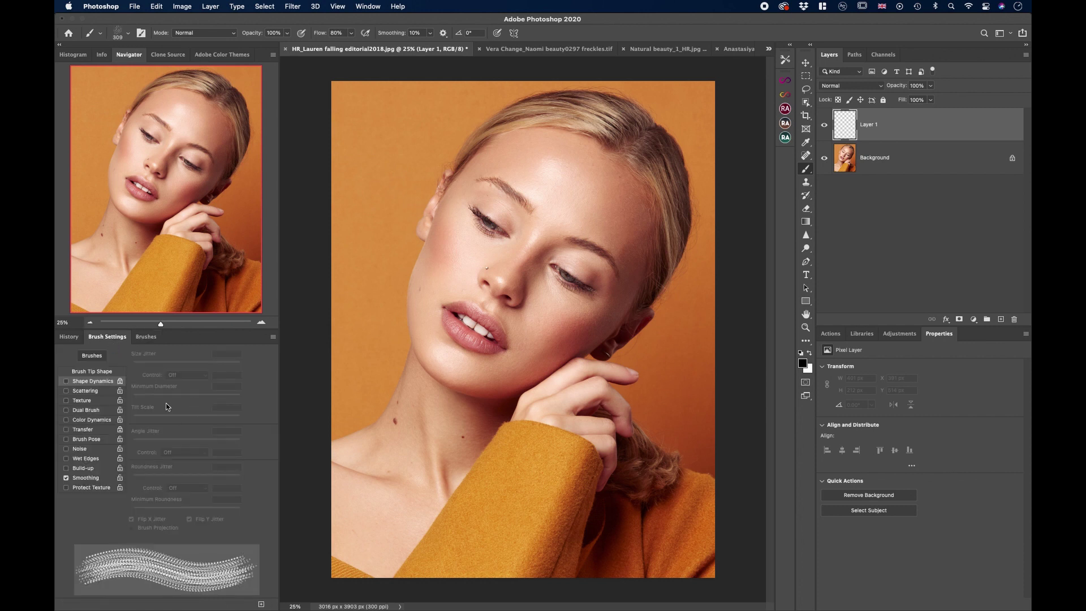
{"action": "left_click", "coordinate": [368, 6]}
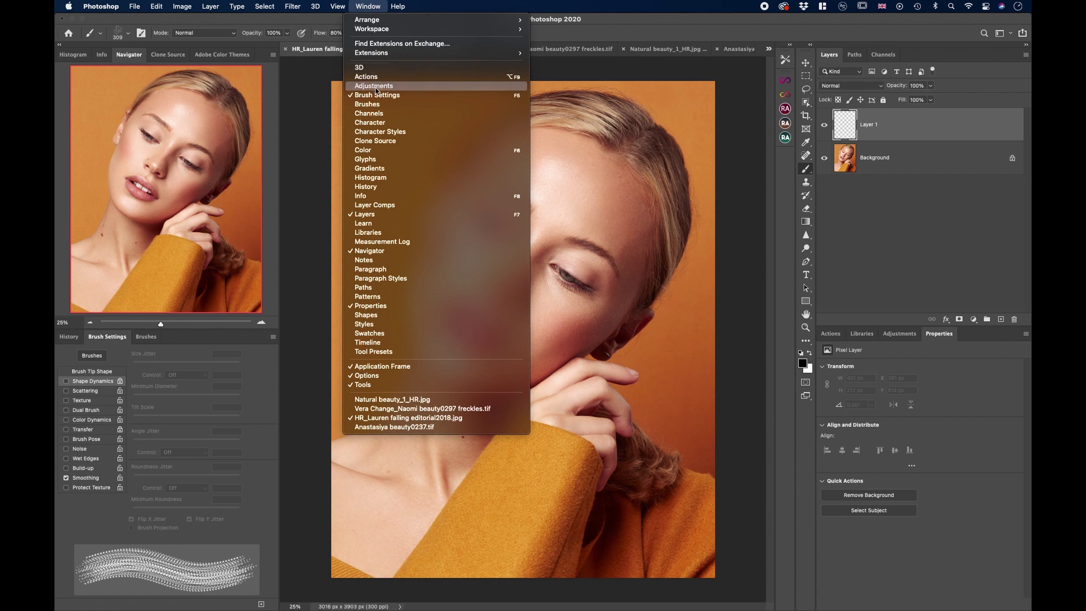
{"action": "left_click", "coordinate": [106, 339]}
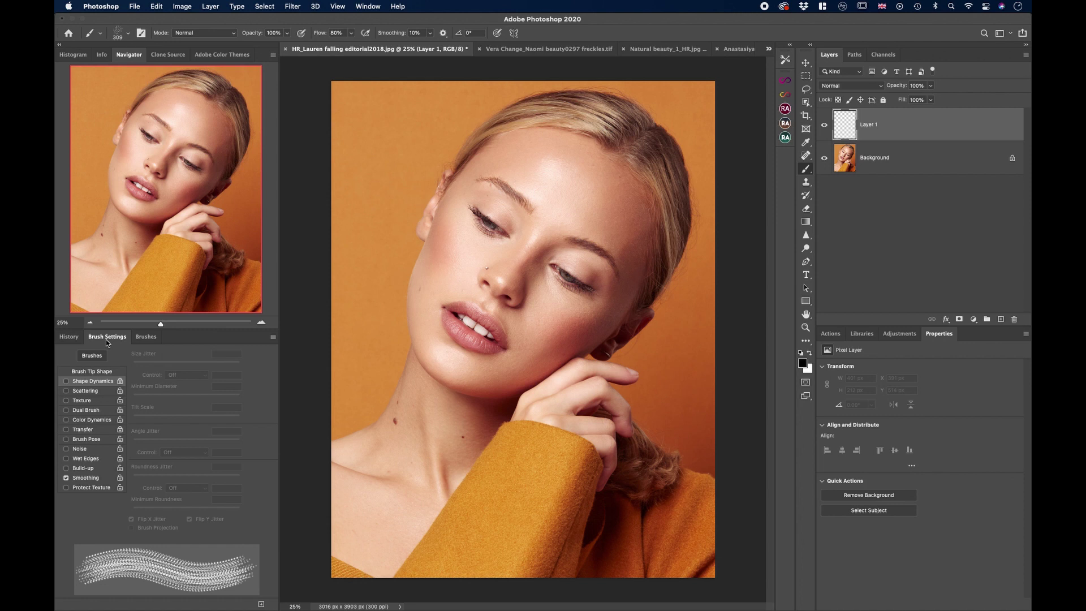
{"action": "left_click", "coordinate": [66, 381]}
{"action": "mouse_move", "coordinate": [236, 363]}
{"action": "left_mouse_down"}
{"action": "mouse_move", "coordinate": [139, 365]}
{"action": "mouse_move", "coordinate": [210, 365]}
{"action": "left_mouse_up"}
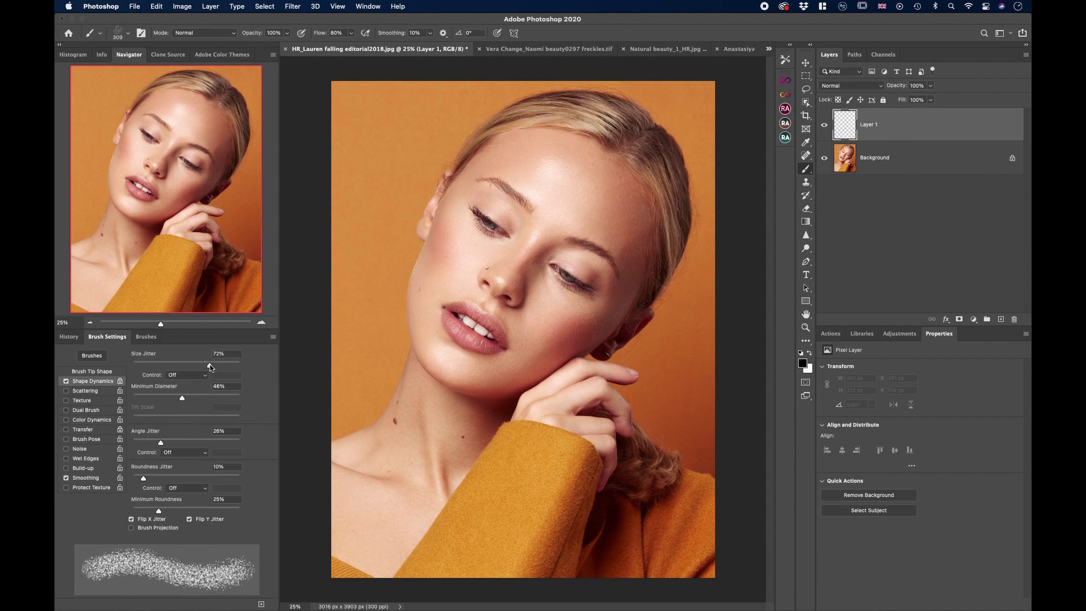
{"action": "left_click", "coordinate": [186, 398]}
{"action": "left_click_drag", "start_coordinate": [161, 442], "coordinate": [159, 442]}
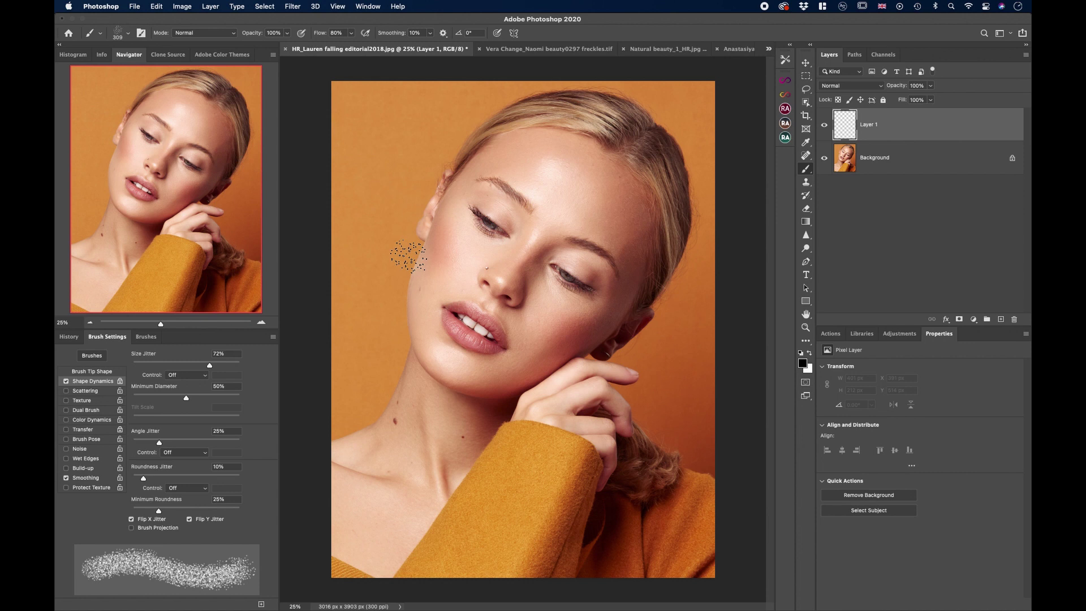
Step: Test the Regular freckles brush with one 309 px stamp on the orange backdrop and undo it
{"action": "left_click", "coordinate": [147, 336]}
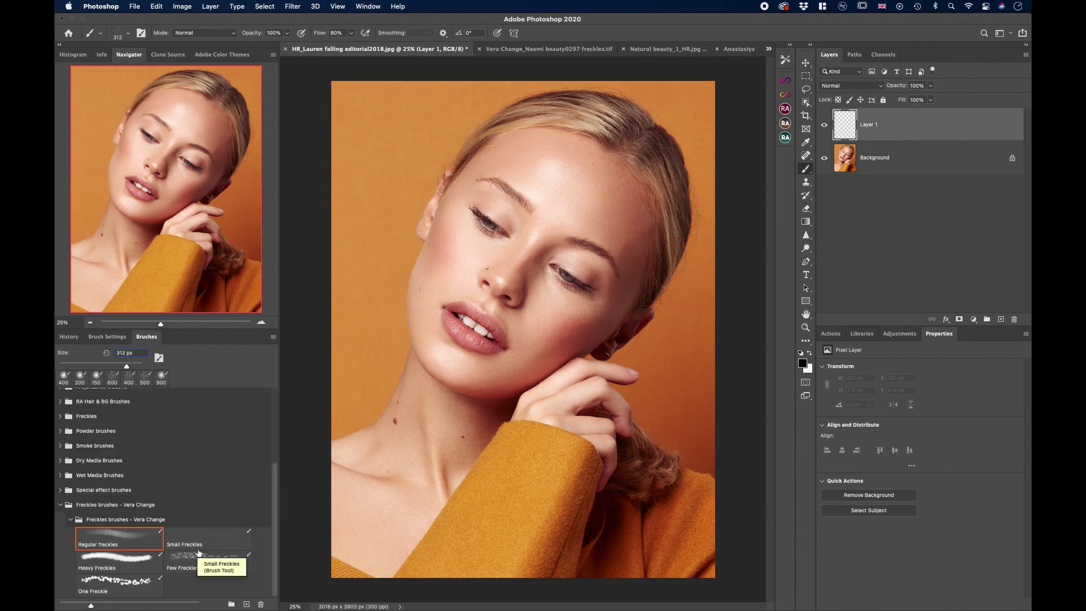
{"action": "left_click", "coordinate": [121, 538]}
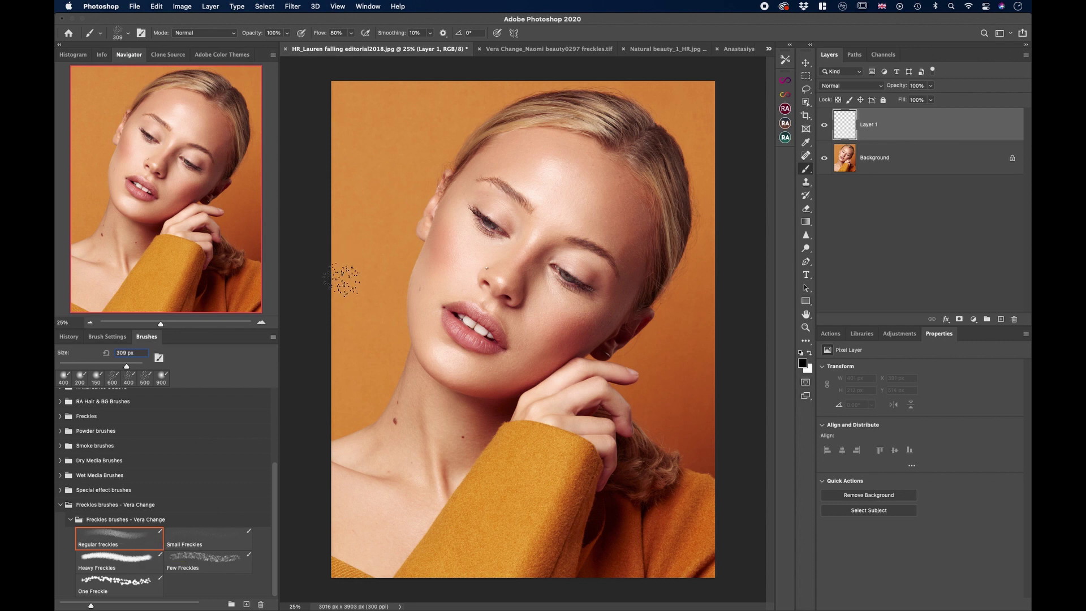
{"action": "left_click", "coordinate": [371, 158]}
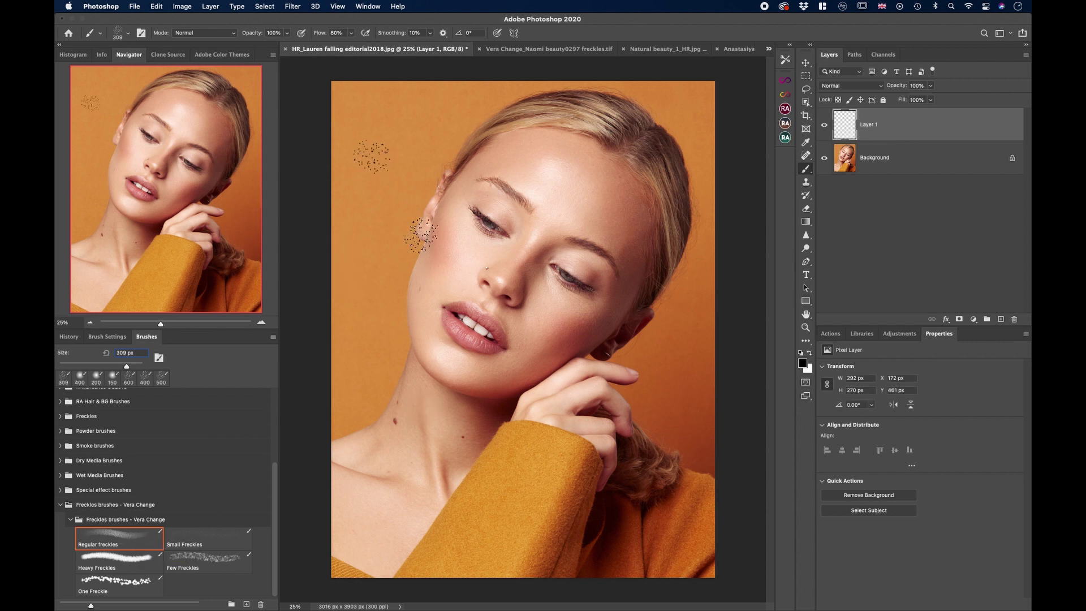
{"action": "key", "text": "super+equal"}
{"action": "key", "text": "super+equal"}
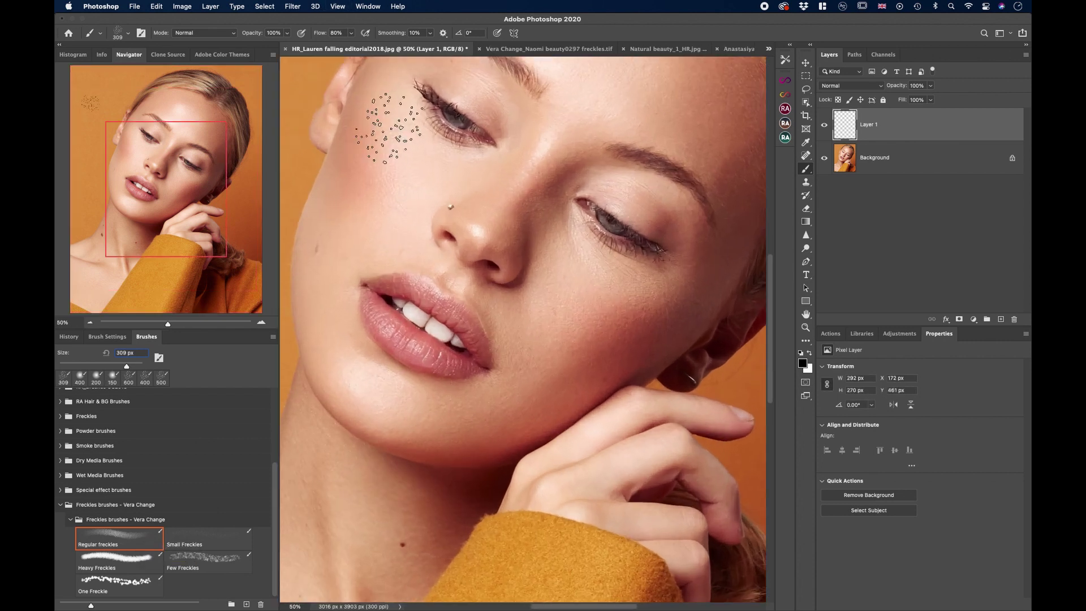
{"action": "scroll", "coordinate": [391, 127], "scroll_direction": "up", "scroll_amount": 10}
{"action": "scroll", "coordinate": [390, 127], "scroll_direction": "left", "scroll_amount": 8}
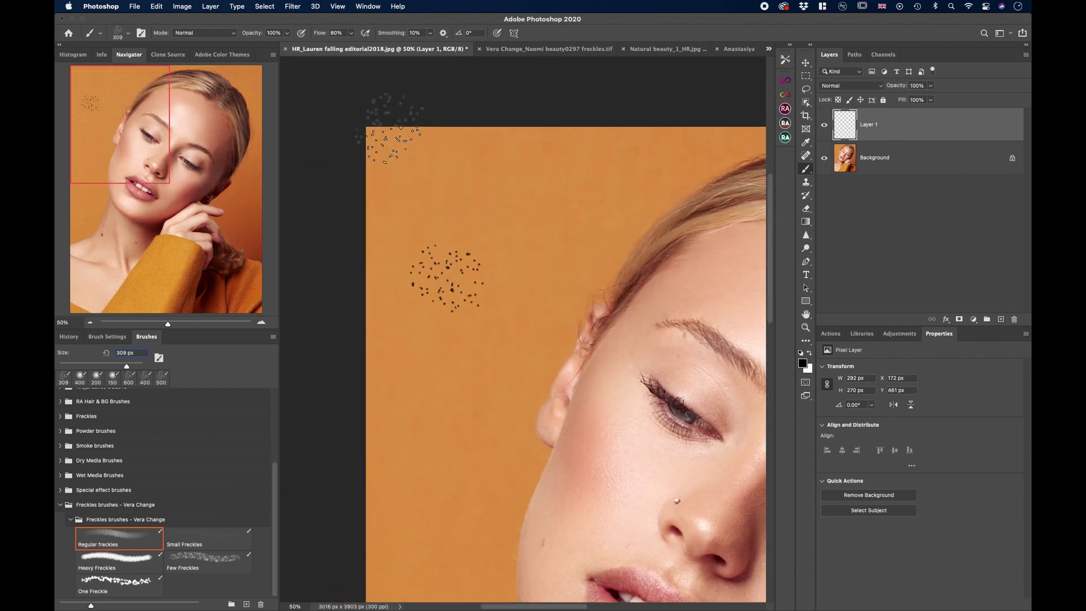
{"action": "key", "text": "super+z"}
Step: Test the Small Freckles and Heavy Freckles brushes with a stamp each on the orange backdrop, undoing each one
{"action": "left_click", "coordinate": [189, 537]}
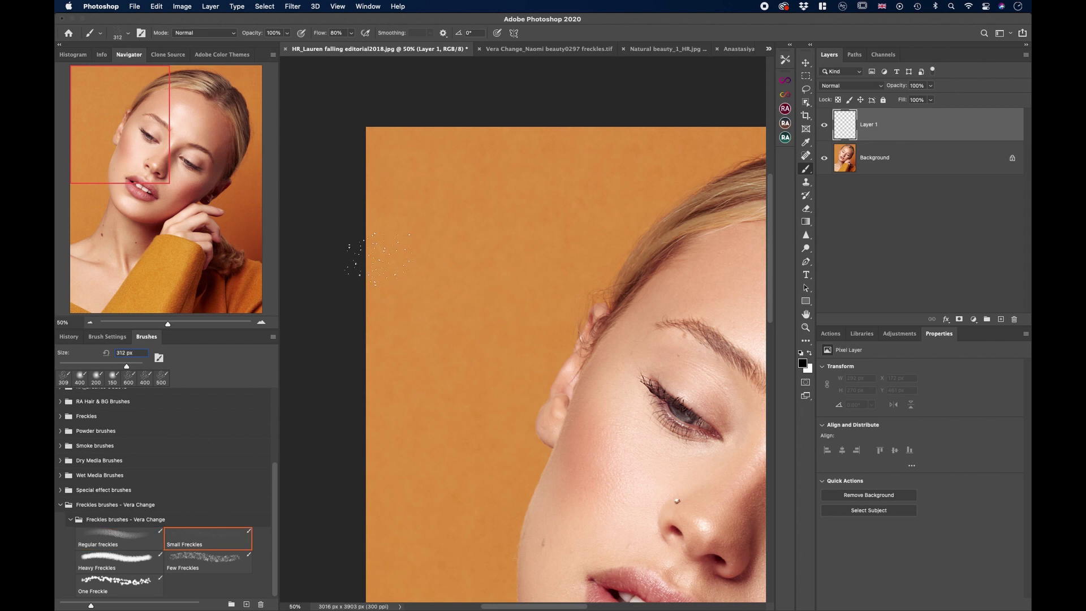
{"action": "left_click", "coordinate": [425, 259]}
{"action": "key", "text": "super+z"}
{"action": "key", "text": "super+z"}
{"action": "key", "text": "super+z"}
{"action": "left_click", "coordinate": [112, 560]}
{"action": "left_click", "coordinate": [441, 226]}
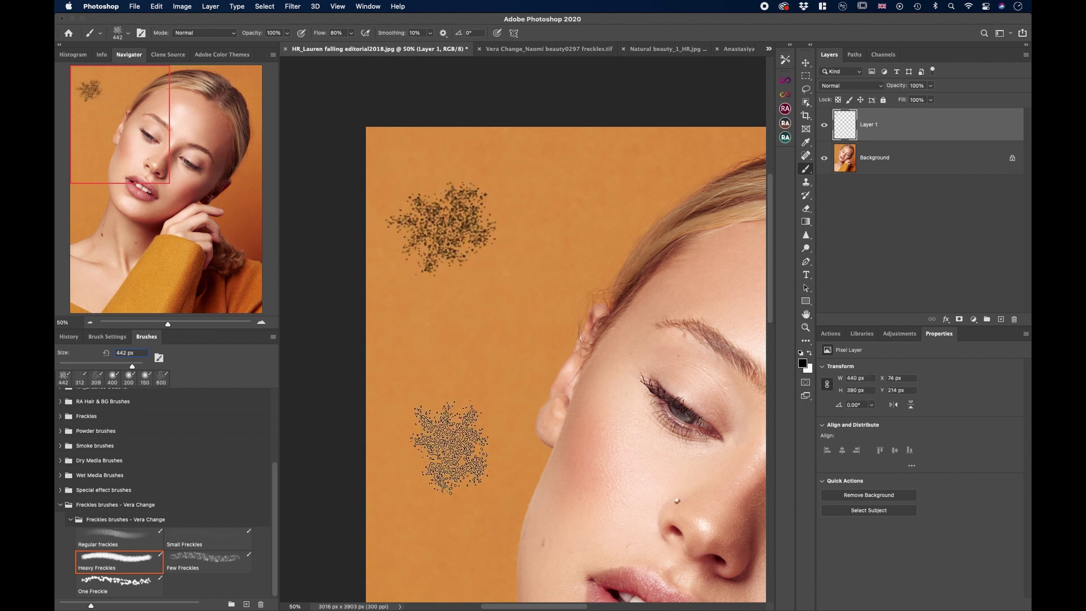
{"action": "key", "text": "super+z"}
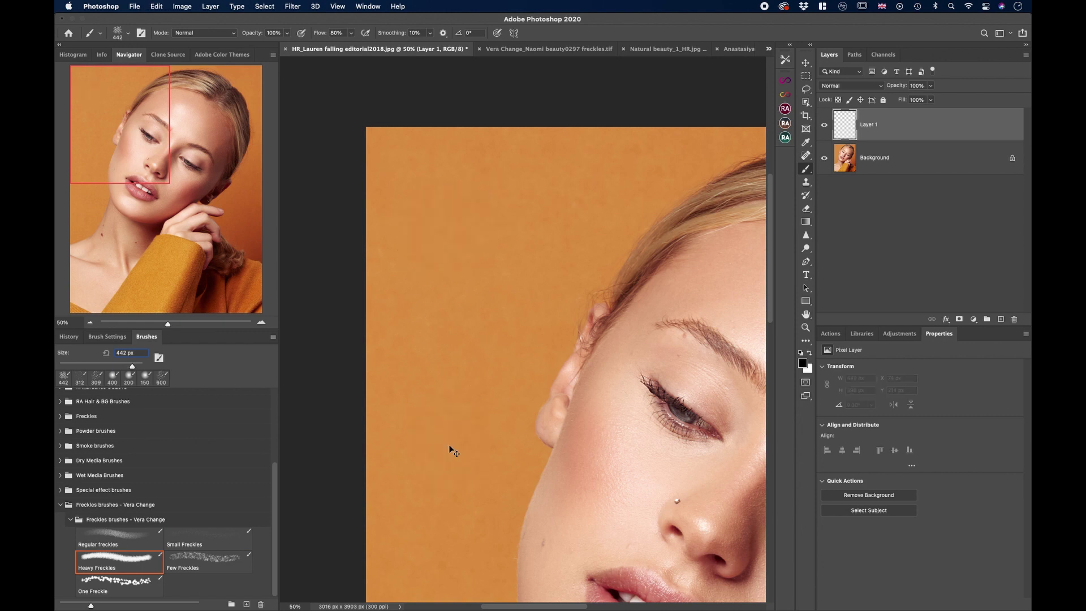
Step: Test the Few Freckles and One Freckle brushes with a stamp each on the orange backdrop, undoing the marks
{"action": "left_click", "coordinate": [204, 559]}
{"action": "left_click", "coordinate": [452, 201]}
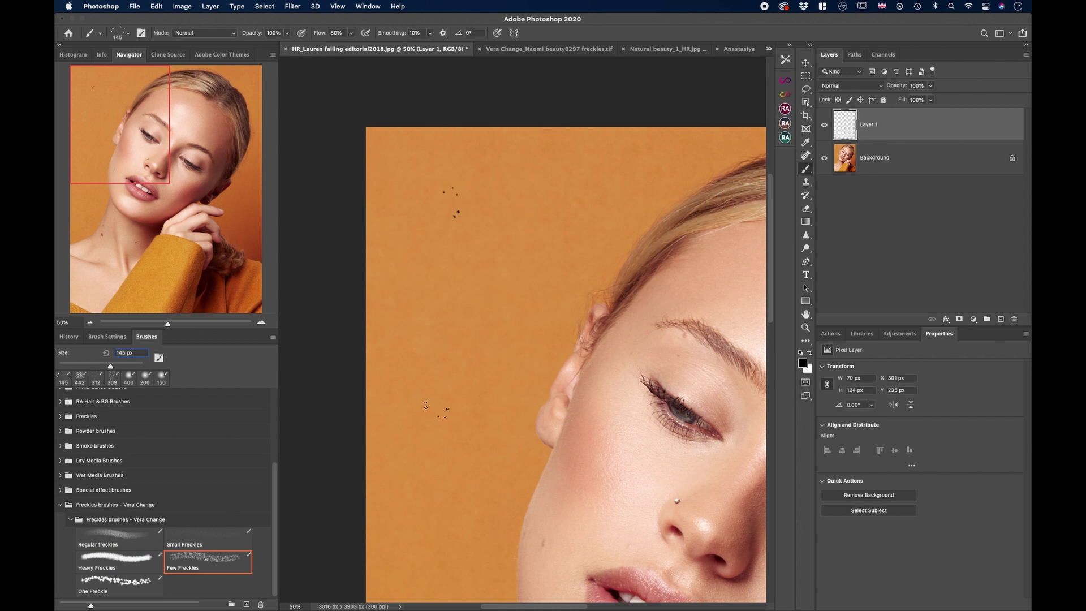
{"action": "key", "text": "super+z"}
{"action": "left_click", "coordinate": [145, 584]}
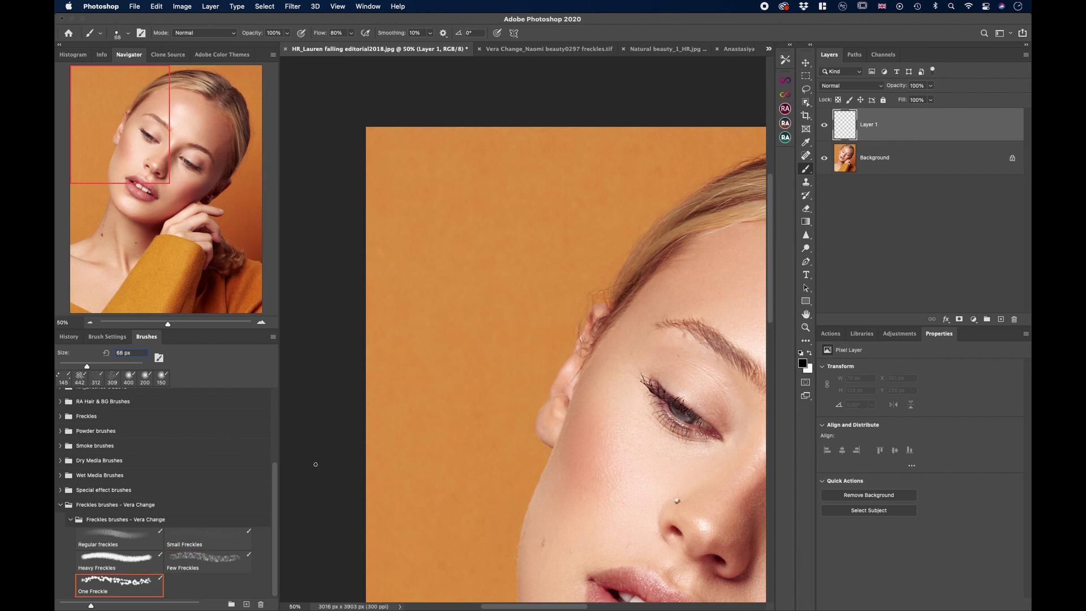
{"action": "left_click", "coordinate": [441, 231]}
Step: Paint black freckles with the Regular freckles brush across both cheeks, the nose and between the eyebrows on Layer 1
{"action": "scroll", "coordinate": [465, 366], "scroll_direction": "down", "scroll_amount": 8}
{"action": "scroll", "coordinate": [464, 366], "scroll_direction": "right", "scroll_amount": 8}
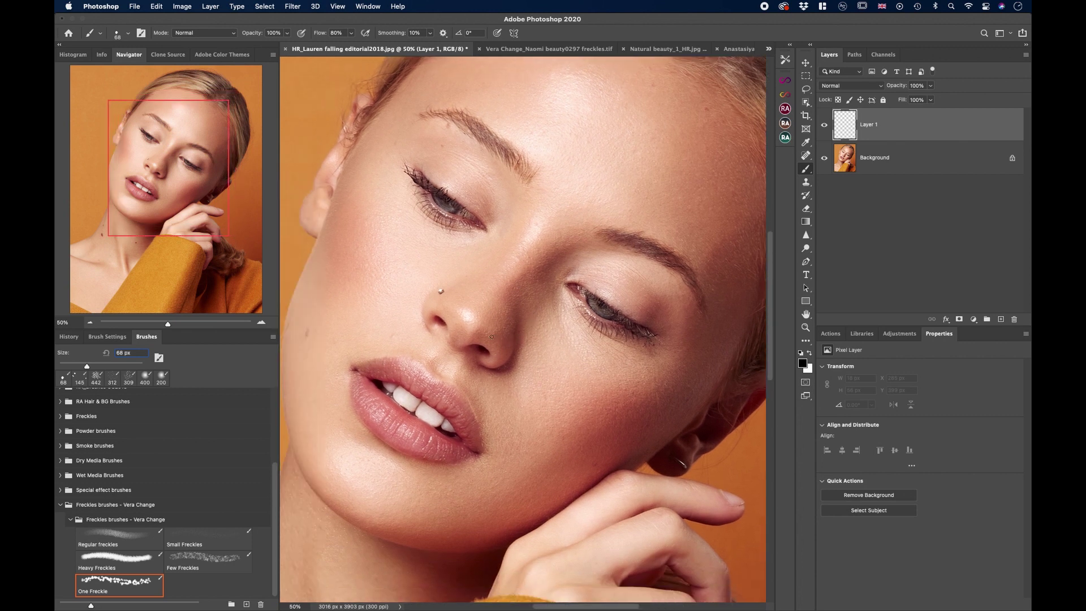
{"action": "key", "text": "super+minus"}
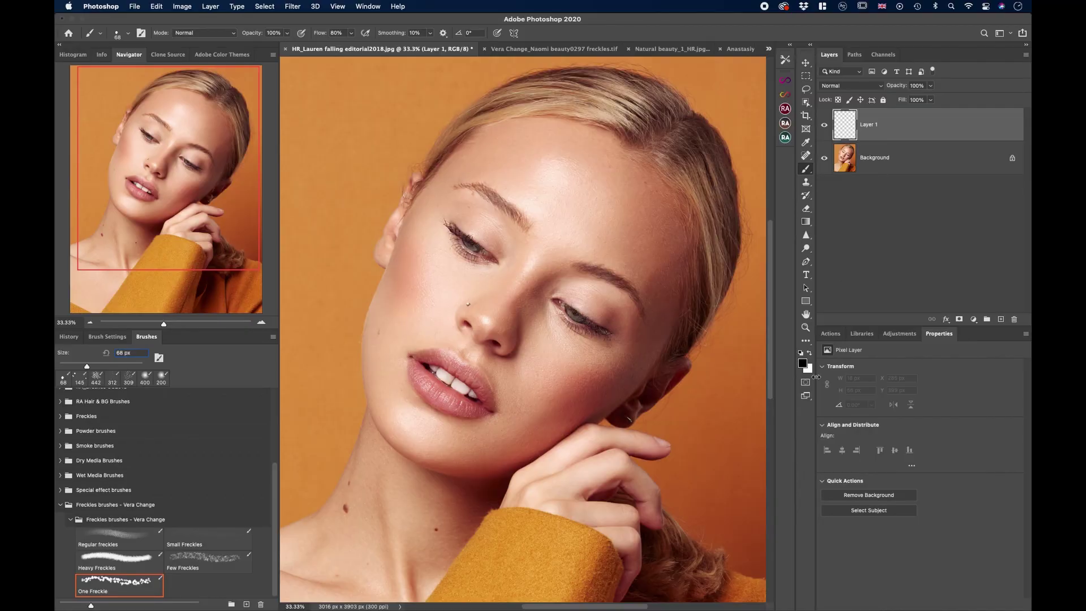
{"action": "left_click", "coordinate": [135, 544]}
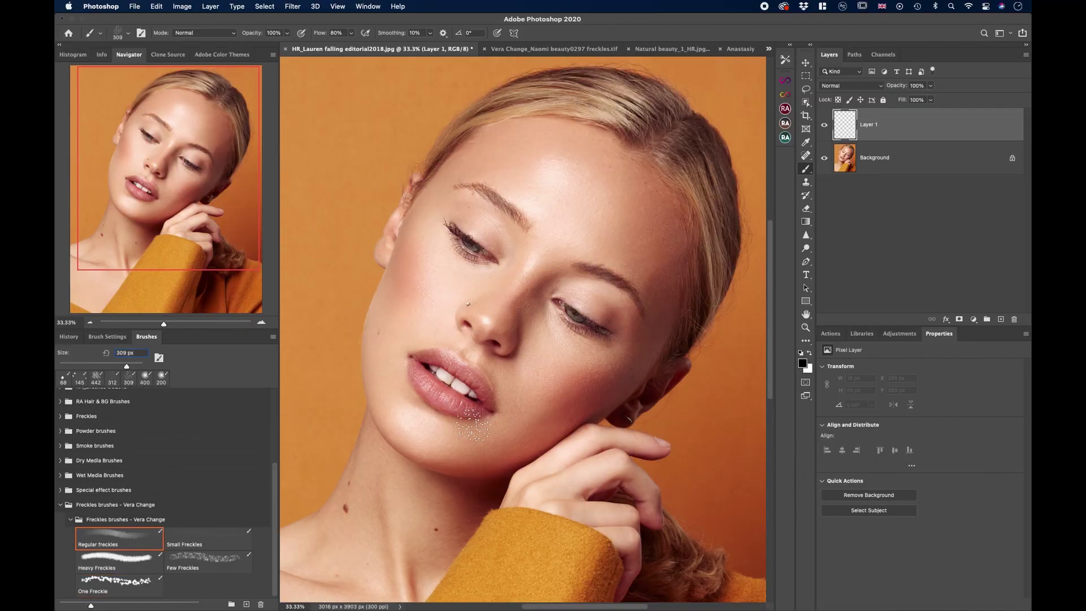
{"action": "left_click", "coordinate": [452, 285]}
{"action": "left_click", "coordinate": [447, 271]}
{"action": "left_click", "coordinate": [436, 297]}
{"action": "left_click", "coordinate": [458, 280]}
{"action": "mouse_move", "coordinate": [471, 292]}
{"action": "left_mouse_down"}
{"action": "mouse_move", "coordinate": [511, 286]}
{"action": "mouse_move", "coordinate": [522, 326]}
{"action": "mouse_move", "coordinate": [552, 348]}
{"action": "mouse_move", "coordinate": [543, 373]}
{"action": "mouse_move", "coordinate": [608, 393]}
{"action": "left_mouse_up"}
{"action": "left_click", "coordinate": [552, 237]}
{"action": "key", "text": "bracketright"}
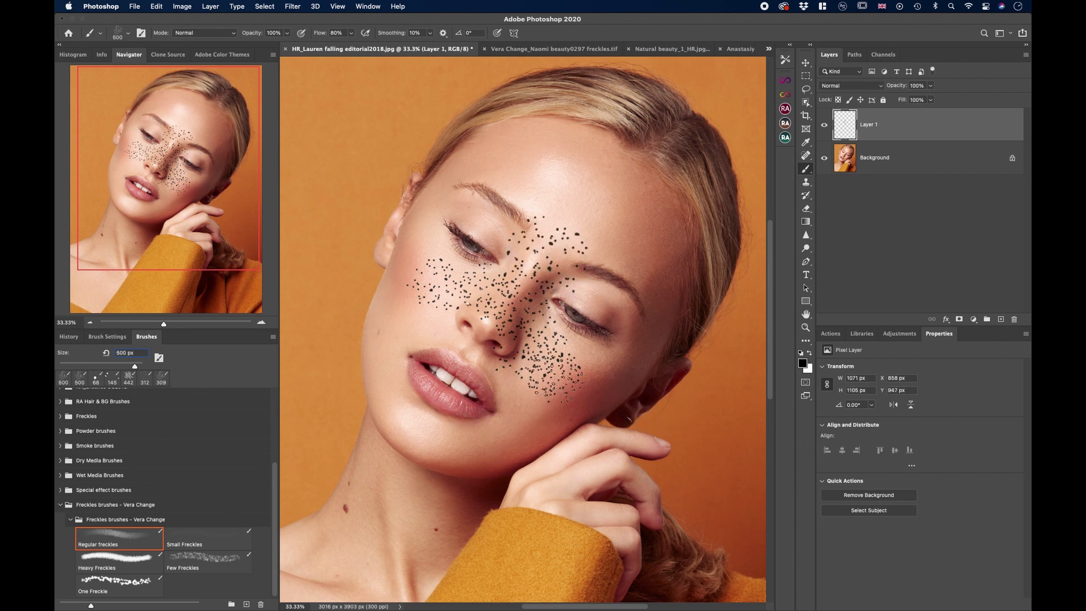
Step: Reduce the brush to 500 px and build up more freckles on the cheek beside the nose piercing
{"action": "key", "text": "bracketleft"}
{"action": "left_click", "coordinate": [427, 285]}
{"action": "left_click", "coordinate": [433, 276]}
{"action": "left_click", "coordinate": [439, 257]}
{"action": "left_click", "coordinate": [438, 293]}
{"action": "left_click", "coordinate": [436, 302]}
{"action": "left_click", "coordinate": [426, 322]}
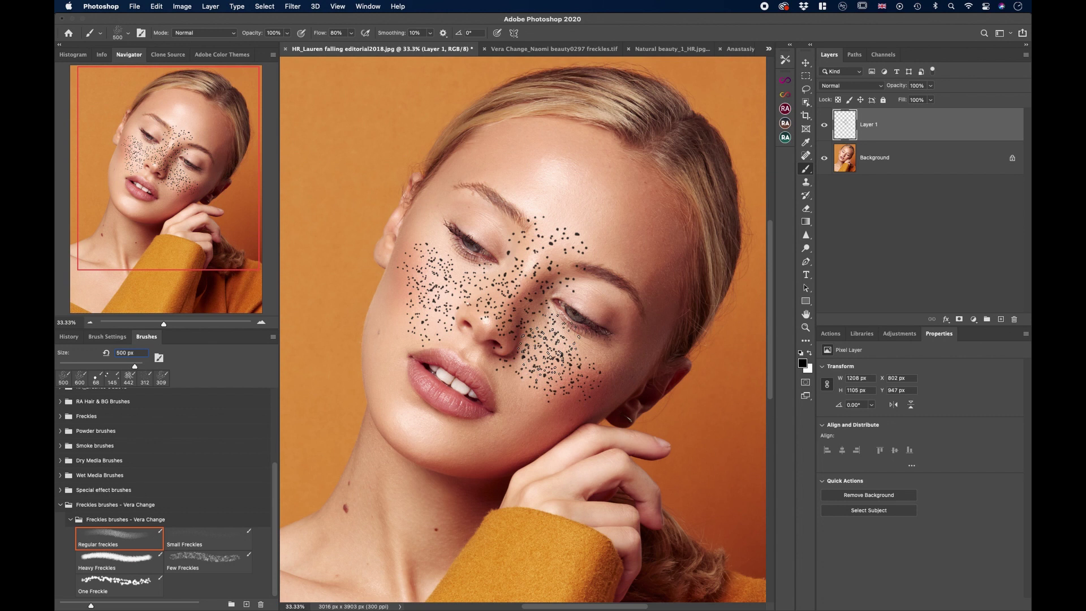
Step: Set the freckle layer's blend mode to Soft Light
{"action": "left_click", "coordinate": [849, 86]}
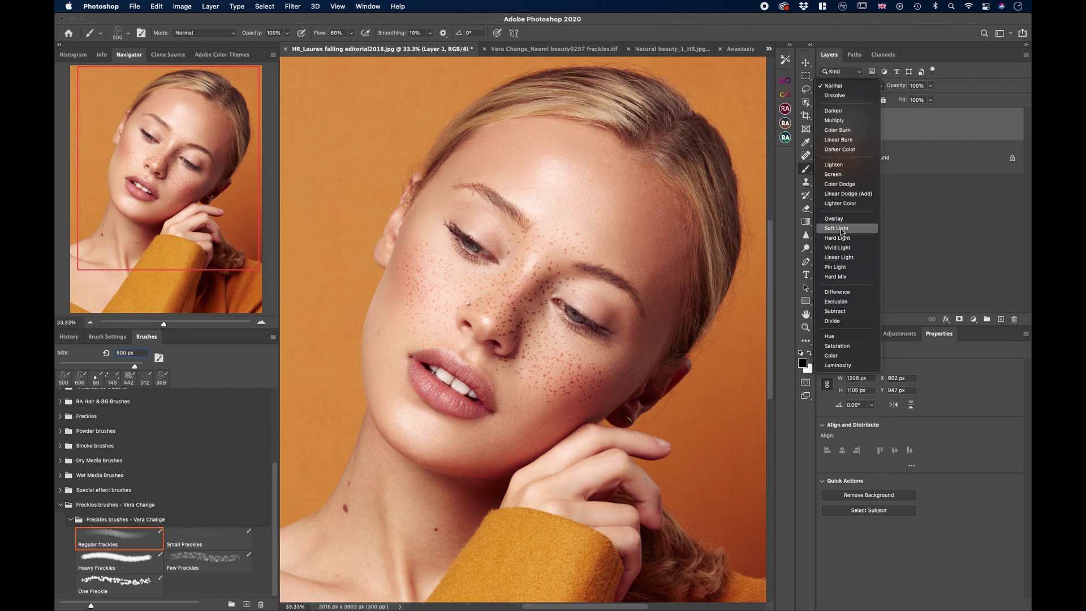
{"action": "left_click", "coordinate": [842, 229]}
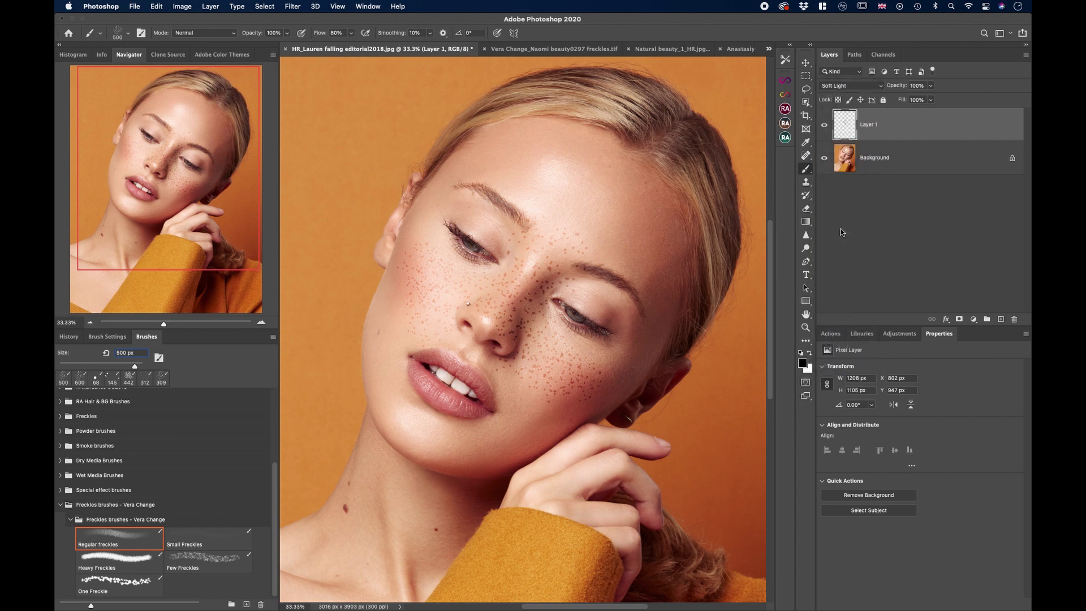
Step: Soften the freckles on Layer 1 with a Gaussian Blur of about 2.4 pixels radius
{"action": "key", "text": "super+plus"}
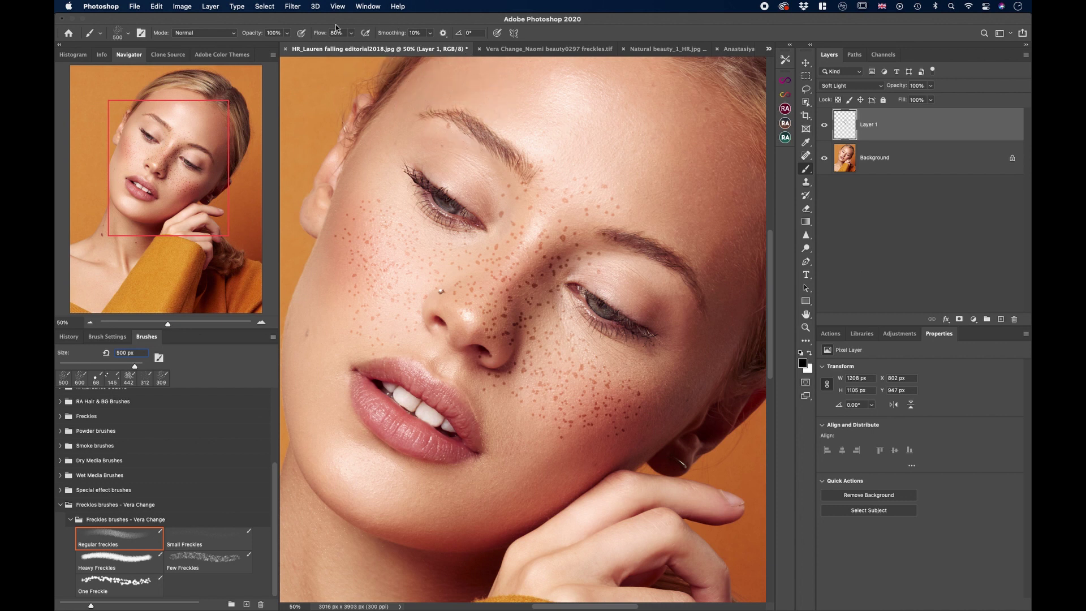
{"action": "left_click", "coordinate": [293, 6]}
{"action": "mouse_move", "coordinate": [361, 122]}
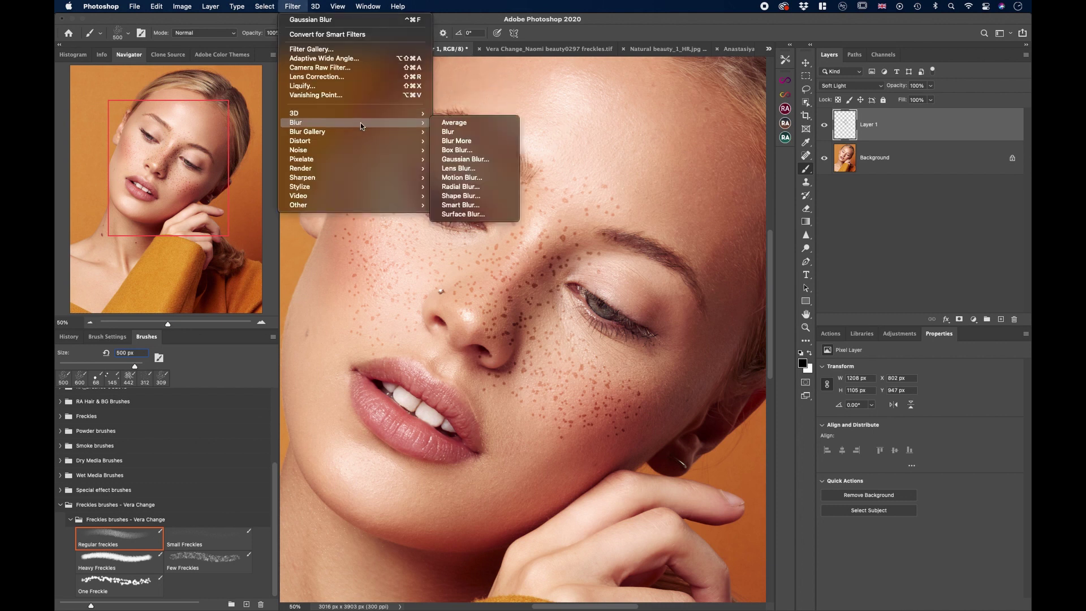
{"action": "left_click", "coordinate": [461, 159]}
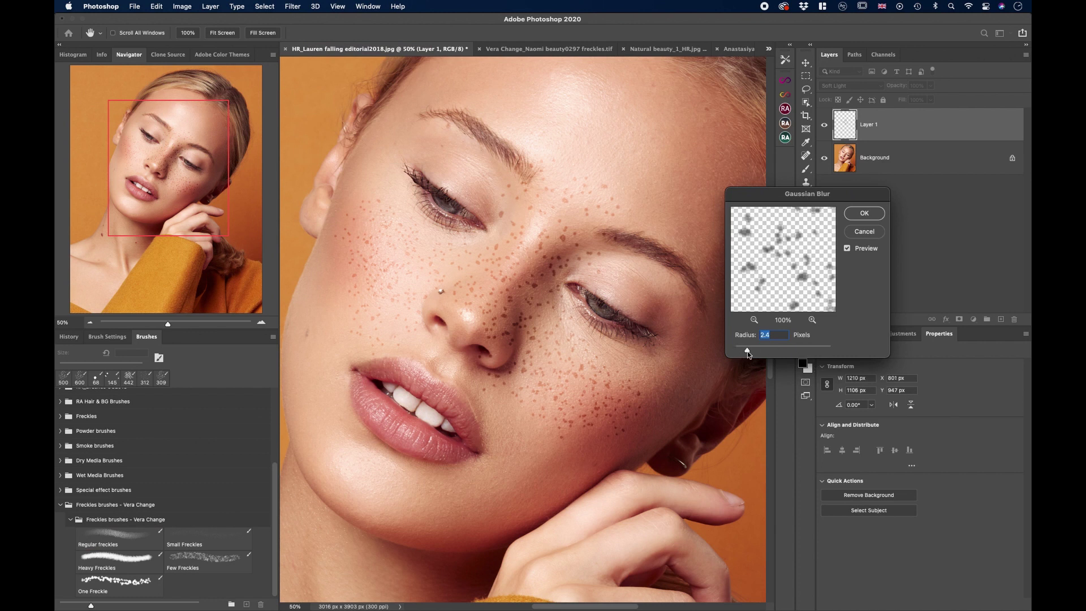
{"action": "left_click_drag", "start_coordinate": [747, 351], "coordinate": [742, 351]}
{"action": "left_click_drag", "start_coordinate": [741, 351], "coordinate": [747, 351]}
{"action": "left_click", "coordinate": [865, 213]}
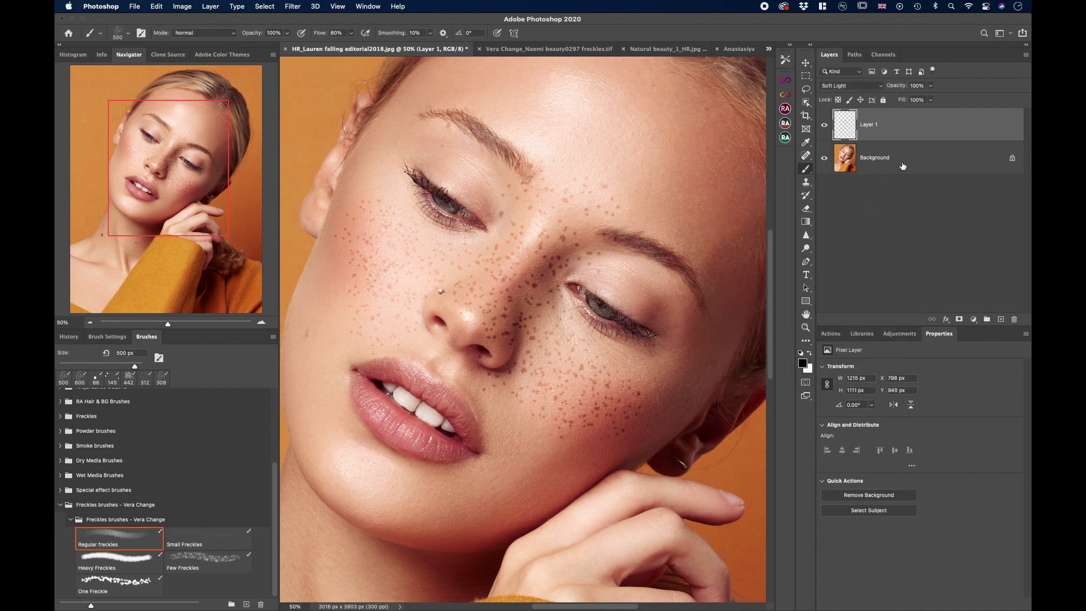
Step: Lower the freckle layer's opacity to 63% and add a white layer mask to it
{"action": "left_click", "coordinate": [931, 86]}
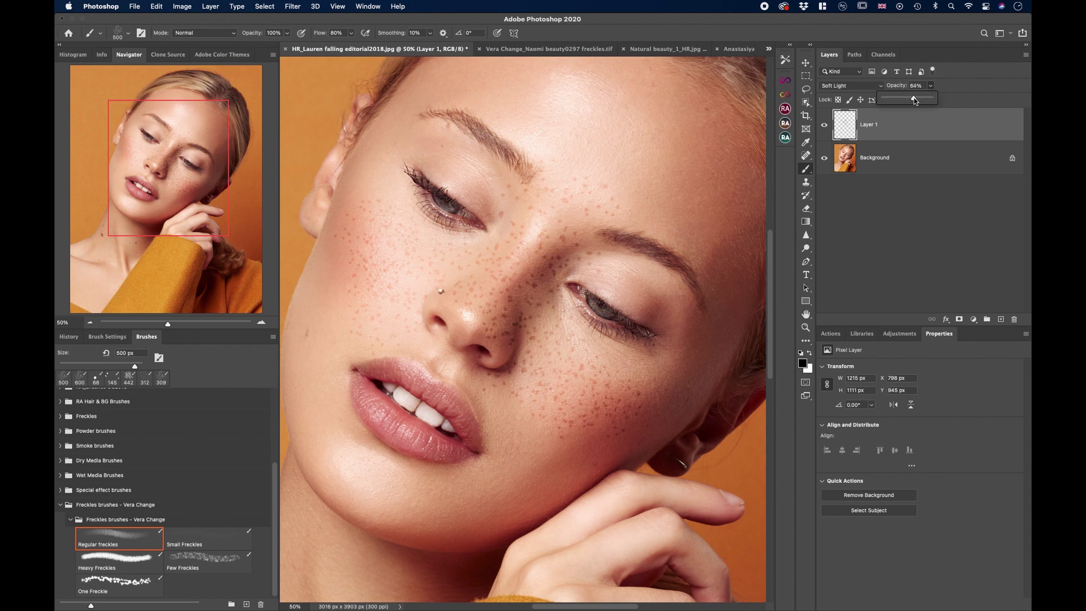
{"action": "left_click_drag", "start_coordinate": [914, 97], "coordinate": [912, 98]}
{"action": "left_click", "coordinate": [958, 321]}
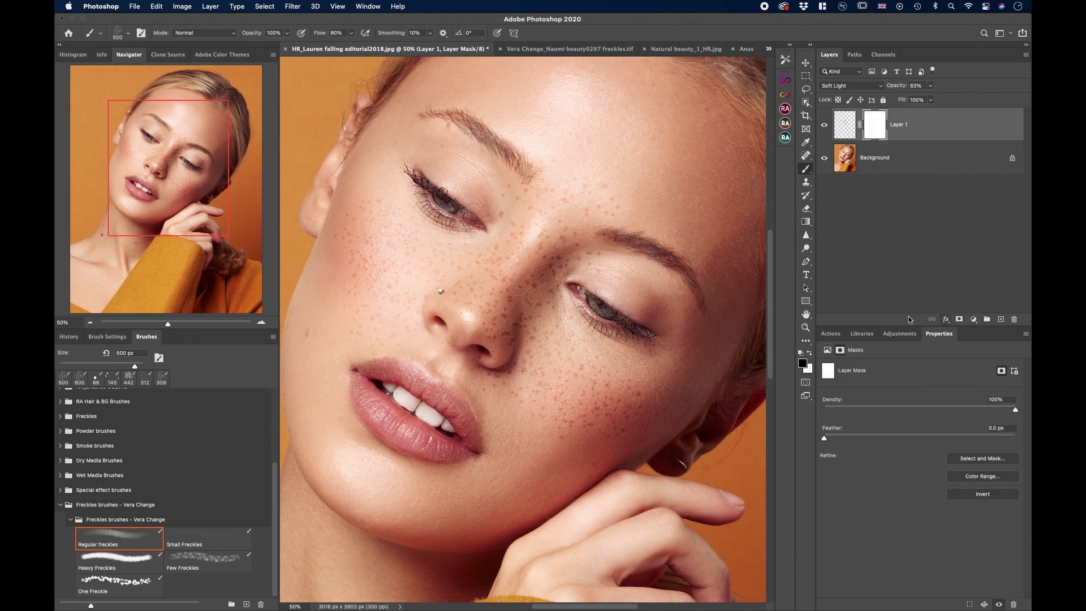
Step: Fade the freckles over the cheeks, forehead and nose by painting black on Layer 1's mask with the 800 px MICRO 1% flow 0% hard PP brush
{"action": "scroll", "coordinate": [137, 471], "scroll_direction": "up", "scroll_amount": 5}
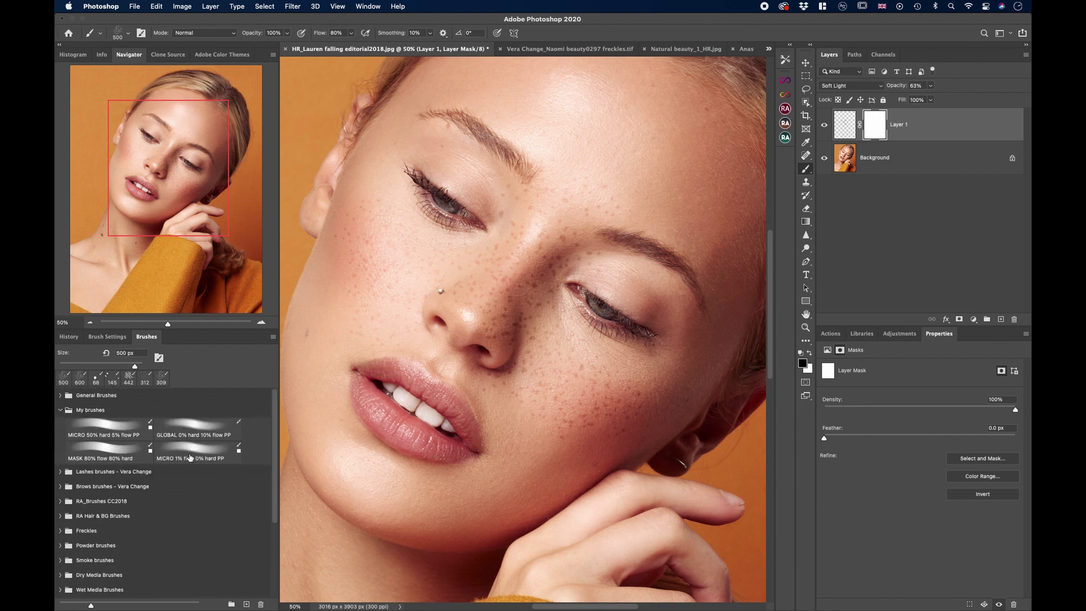
{"action": "left_click", "coordinate": [190, 454]}
{"action": "key", "text": "x"}
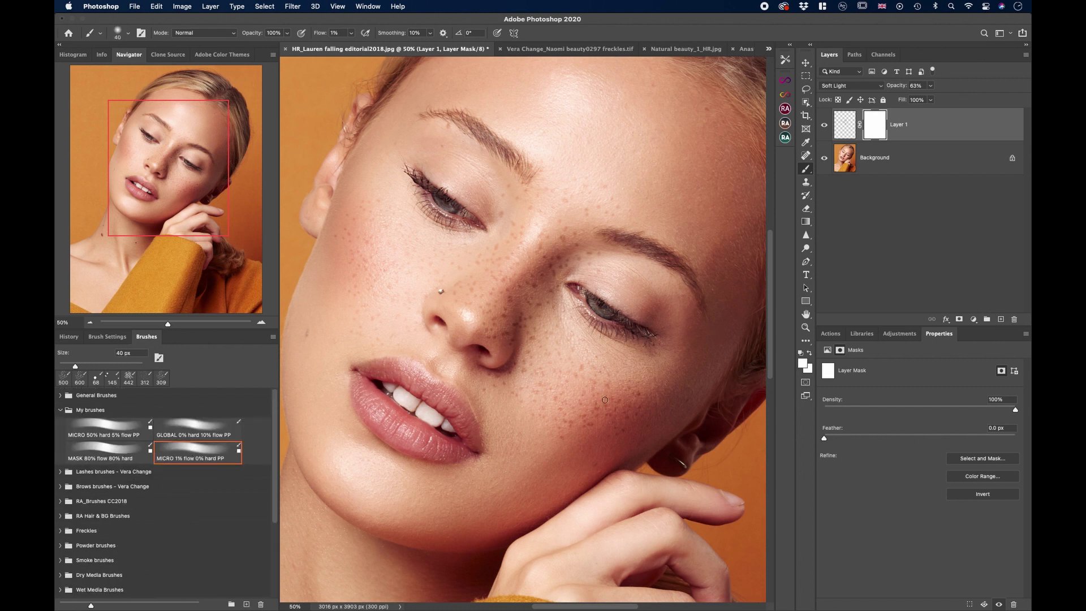
{"action": "key", "text": "bracketright"}
{"action": "key", "text": "bracketright"}
{"action": "key", "text": "bracketright"}
{"action": "key", "text": "bracketright"}
{"action": "key", "text": "bracketright"}
{"action": "key", "text": "bracketright"}
{"action": "key", "text": "bracketright"}
{"action": "key", "text": "bracketright"}
{"action": "left_click", "coordinate": [800, 353]}
{"action": "key", "text": "bracketright"}
{"action": "key", "text": "bracketright"}
{"action": "key", "text": "bracketright"}
{"action": "key", "text": "bracketright"}
{"action": "key", "text": "bracketright"}
{"action": "key", "text": "bracketright"}
{"action": "key", "text": "bracketright"}
{"action": "mouse_move", "coordinate": [664, 407]}
{"action": "left_mouse_down"}
{"action": "mouse_move", "coordinate": [583, 411]}
{"action": "mouse_move", "coordinate": [351, 244]}
{"action": "mouse_move", "coordinate": [342, 274]}
{"action": "left_mouse_up"}
{"action": "mouse_move", "coordinate": [661, 140]}
{"action": "left_mouse_down"}
{"action": "mouse_move", "coordinate": [558, 213]}
{"action": "mouse_move", "coordinate": [492, 334]}
{"action": "left_mouse_up"}
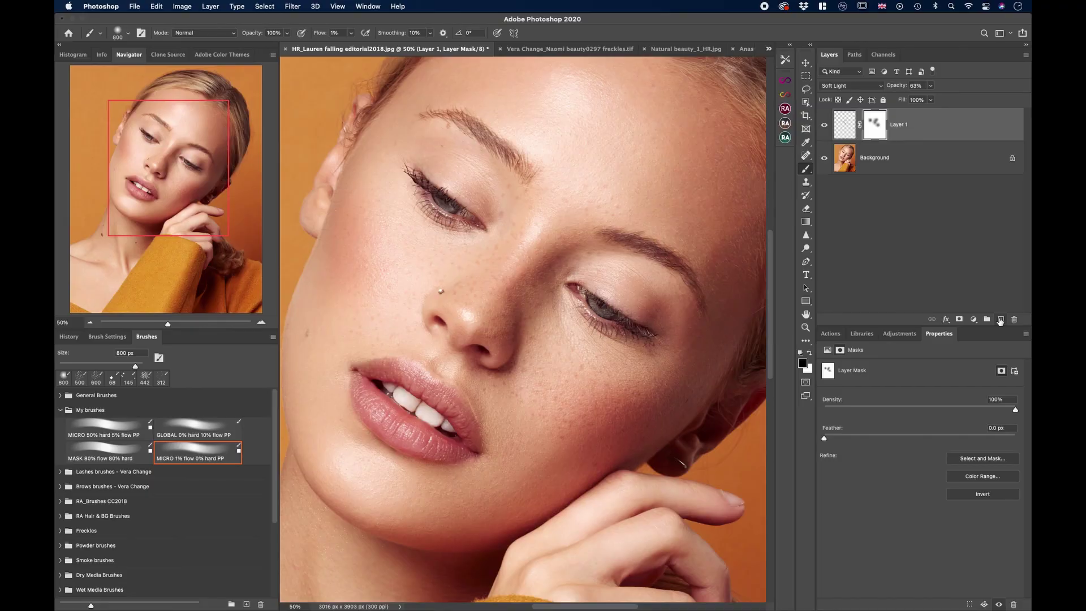
Step: Create a new layer and stamp black freckles across the nose with the Heavy Freckles brush at 700 px
{"action": "key", "text": "super+shift+alt+n"}
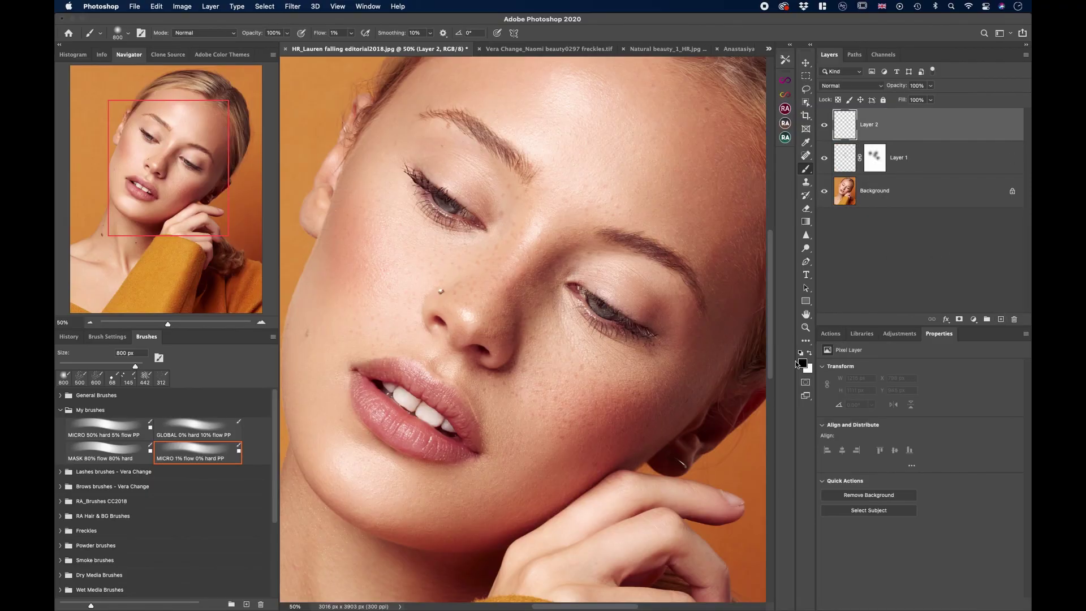
{"action": "scroll", "coordinate": [186, 509], "scroll_direction": "down", "scroll_amount": 4}
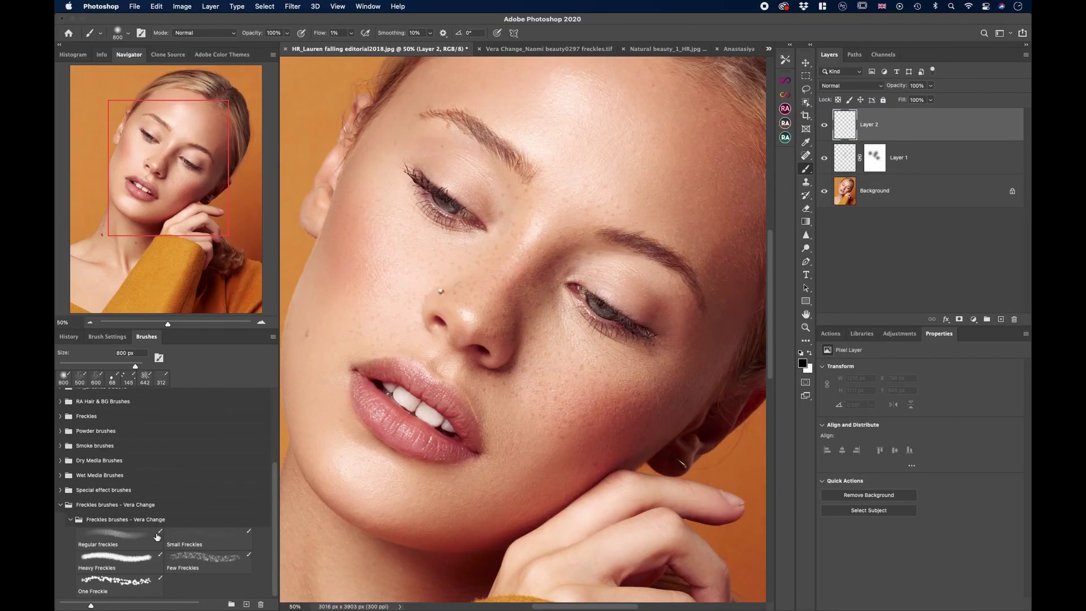
{"action": "left_click", "coordinate": [121, 564]}
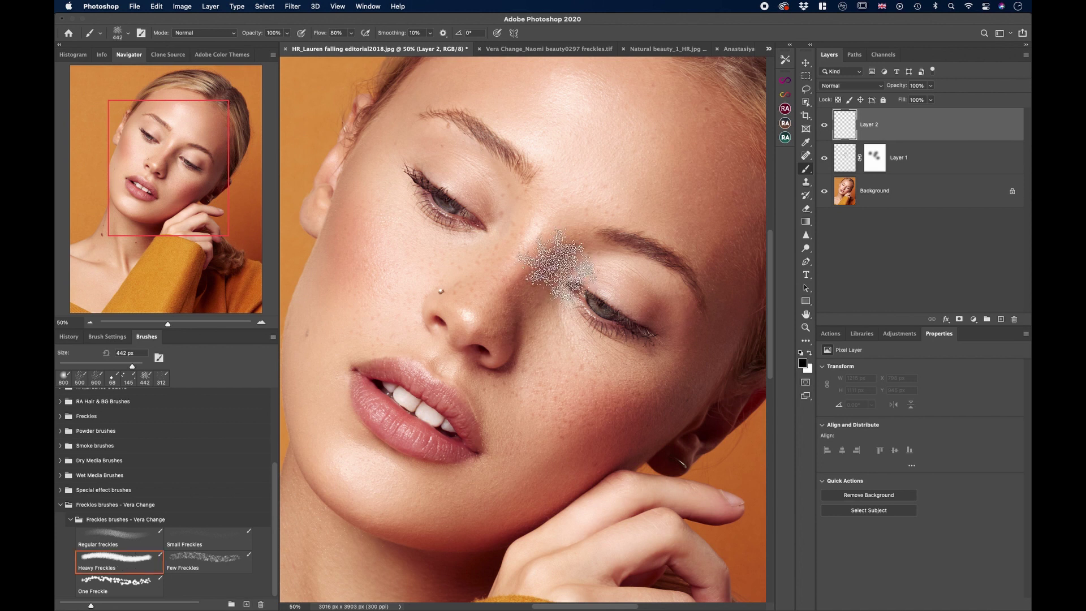
{"action": "key", "text": "bracketright"}
{"action": "key", "text": "bracketright"}
{"action": "key", "text": "bracketright"}
{"action": "key", "text": "bracketright"}
{"action": "key", "text": "bracketleft"}
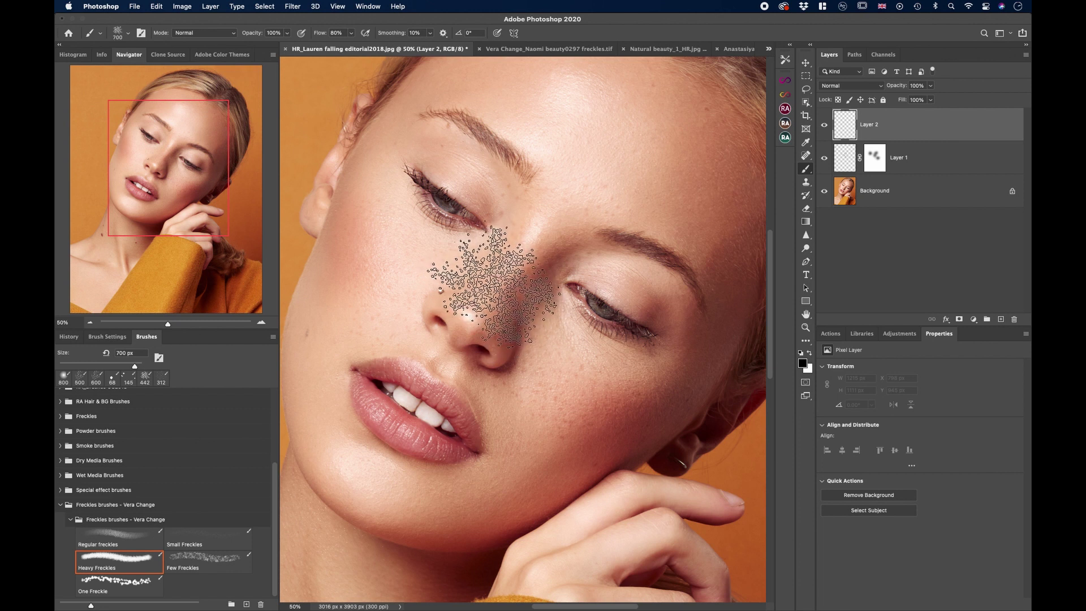
{"action": "left_click", "coordinate": [488, 285]}
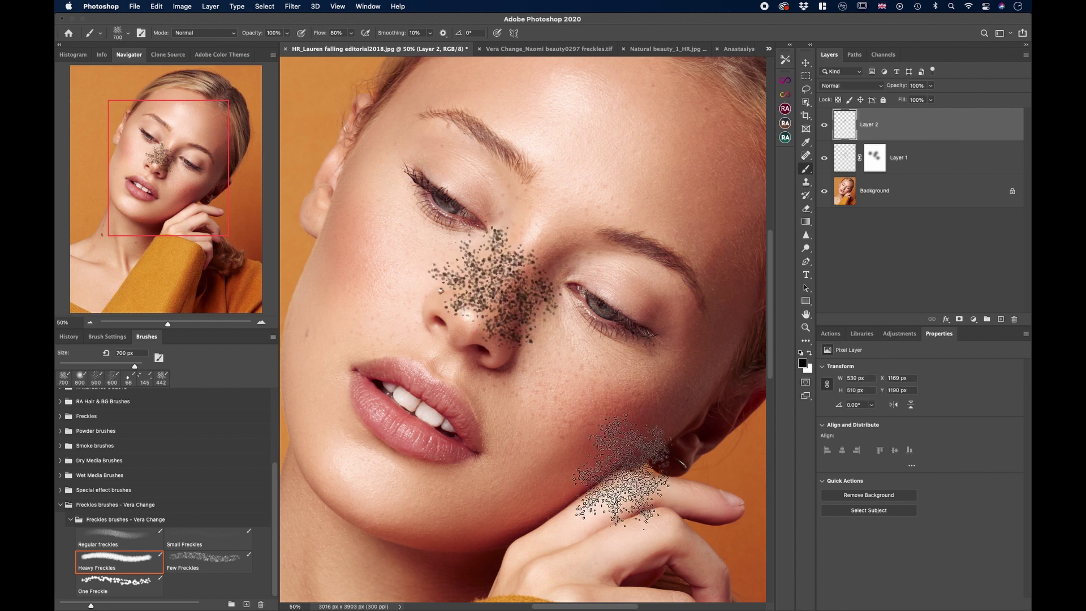
Step: Set Layer 2's blend mode to Soft Light and add a white layer mask to it
{"action": "left_click", "coordinate": [851, 86]}
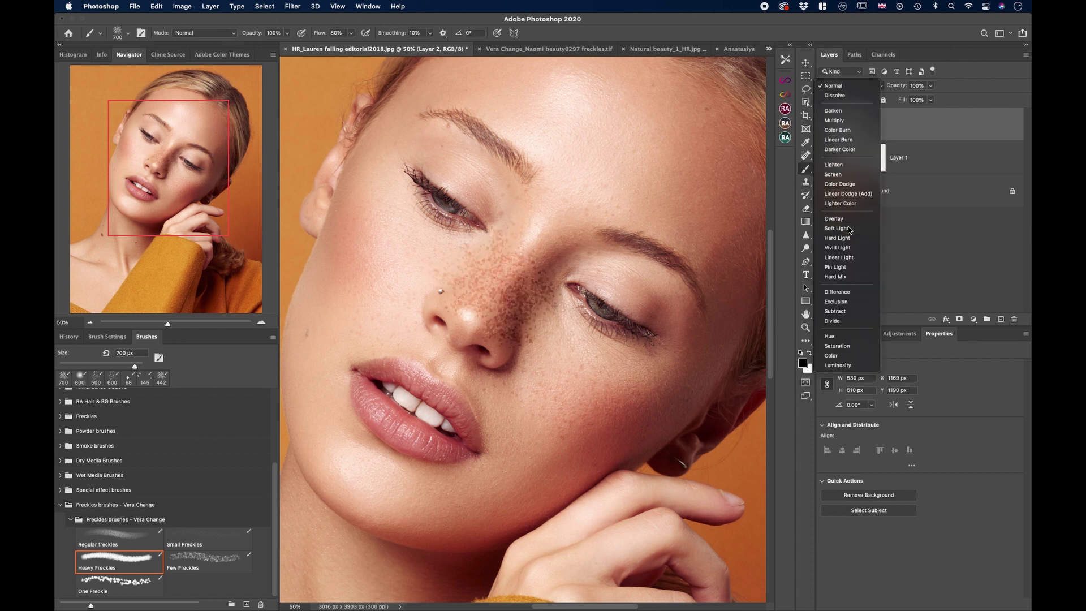
{"action": "left_click", "coordinate": [847, 228]}
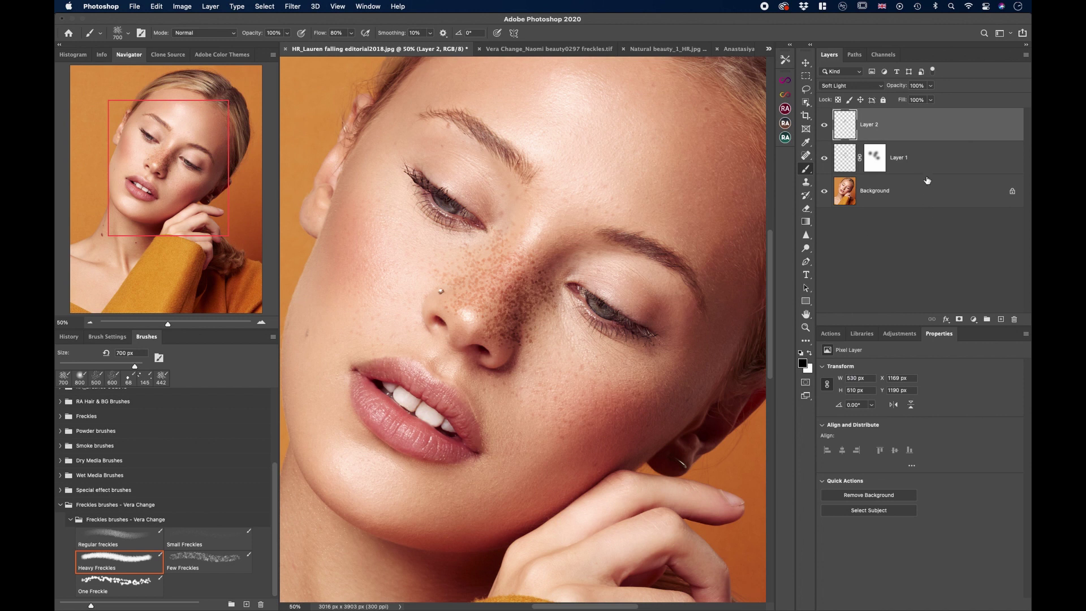
{"action": "left_click", "coordinate": [958, 320]}
Step: Reduce the heavy freckles on the nose's shaded side by painting black on Layer 2's mask with the MICRO 1% flow brush, ending at 300 px
{"action": "scroll", "coordinate": [177, 452], "scroll_direction": "up", "scroll_amount": 5}
{"action": "left_click", "coordinate": [177, 453]}
{"action": "key", "text": "x"}
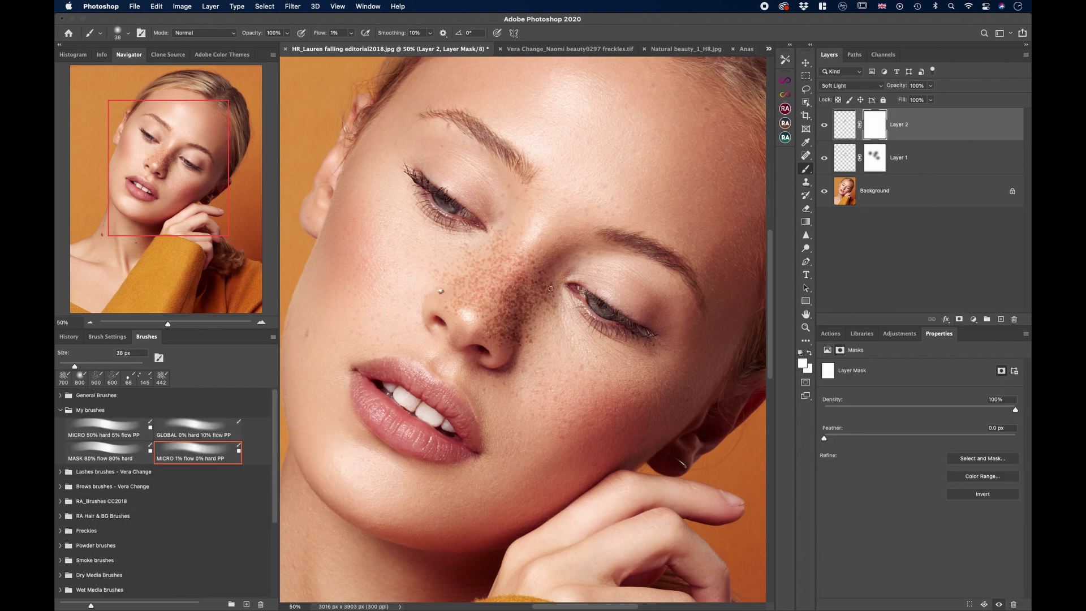
{"action": "key", "text": "bracketright"}
{"action": "key", "text": "bracketright"}
{"action": "key", "text": "bracketright"}
{"action": "key", "text": "bracketright"}
{"action": "key", "text": "bracketright"}
{"action": "key", "text": "bracketright"}
{"action": "key", "text": "bracketright"}
{"action": "key", "text": "bracketright"}
{"action": "key", "text": "bracketright"}
{"action": "key", "text": "bracketright"}
{"action": "key", "text": "bracketright"}
{"action": "key", "text": "bracketright"}
{"action": "key", "text": "bracketright"}
{"action": "key", "text": "bracketright"}
{"action": "key", "text": "bracketright"}
{"action": "key", "text": "bracketright"}
{"action": "left_click_drag", "start_coordinate": [549, 287], "coordinate": [506, 337]}
{"action": "left_click", "coordinate": [800, 353]}
{"action": "key", "text": "bracketleft"}
{"action": "key", "text": "bracketleft"}
{"action": "key", "text": "bracketleft"}
{"action": "key", "text": "bracketleft"}
{"action": "left_click_drag", "start_coordinate": [537, 294], "coordinate": [532, 344]}
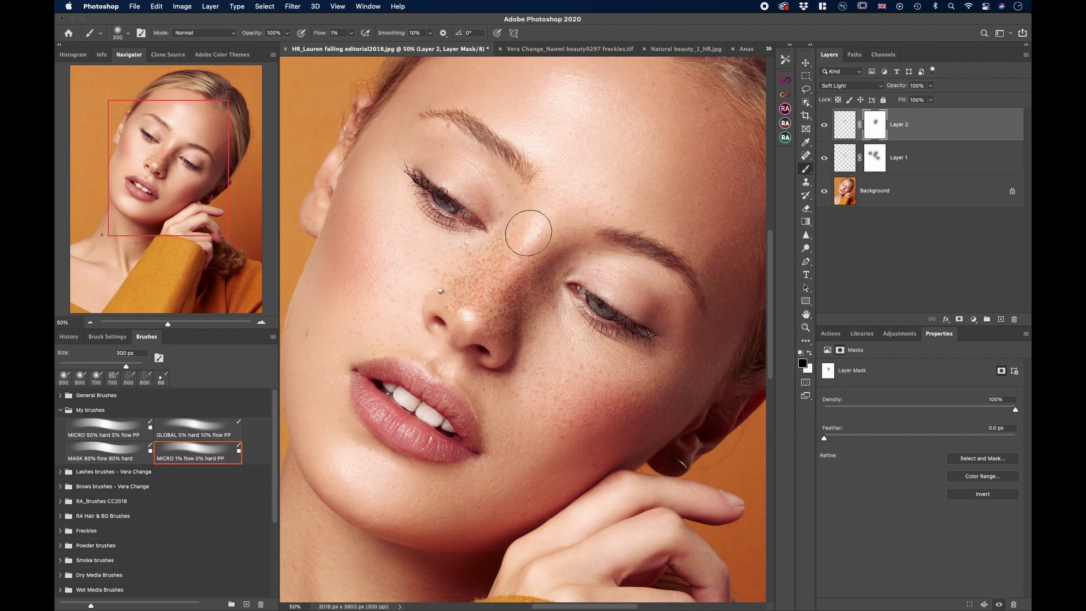
{"action": "left_click", "coordinate": [294, 7]}
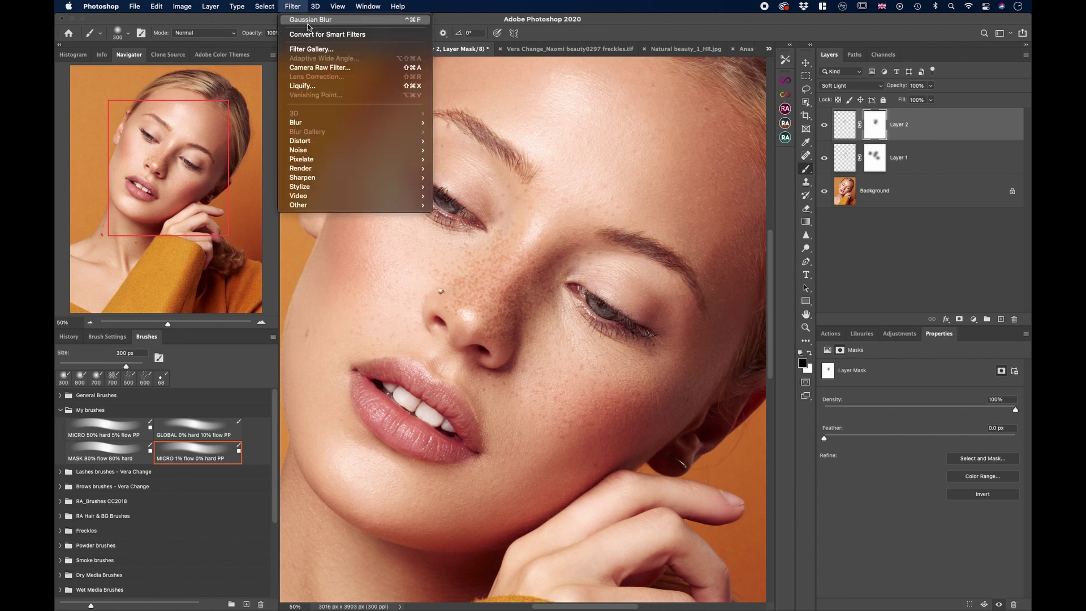
{"action": "key", "text": "Escape"}
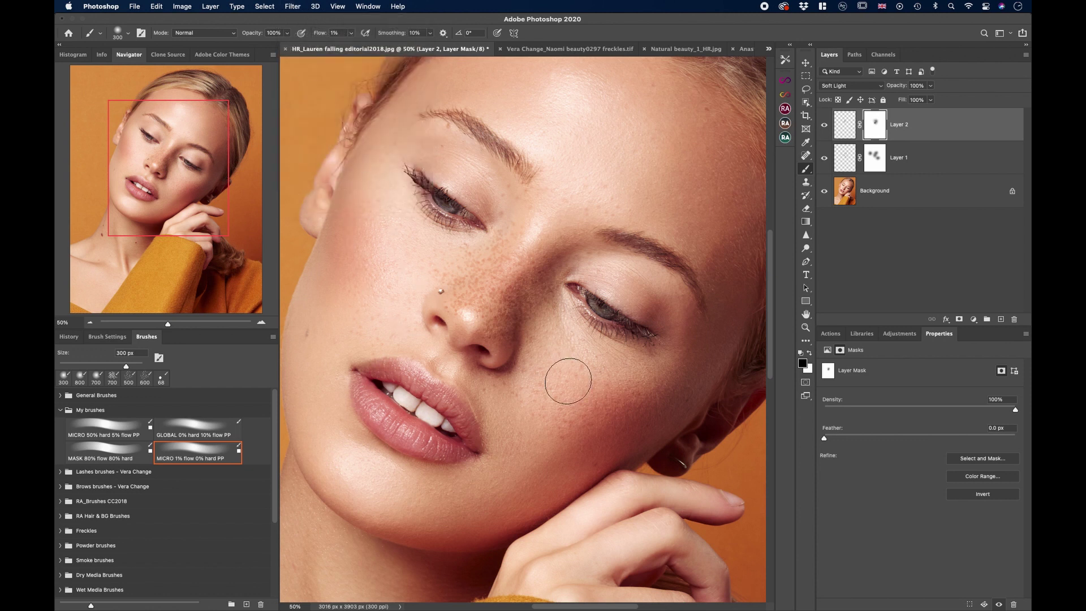
Step: Stamp a few extra freckles on the cheek and temple on Layer 2's pixels with the Few Freckles brush at 175 px
{"action": "scroll", "coordinate": [118, 525], "scroll_direction": "down", "scroll_amount": 4}
{"action": "left_click", "coordinate": [117, 525]}
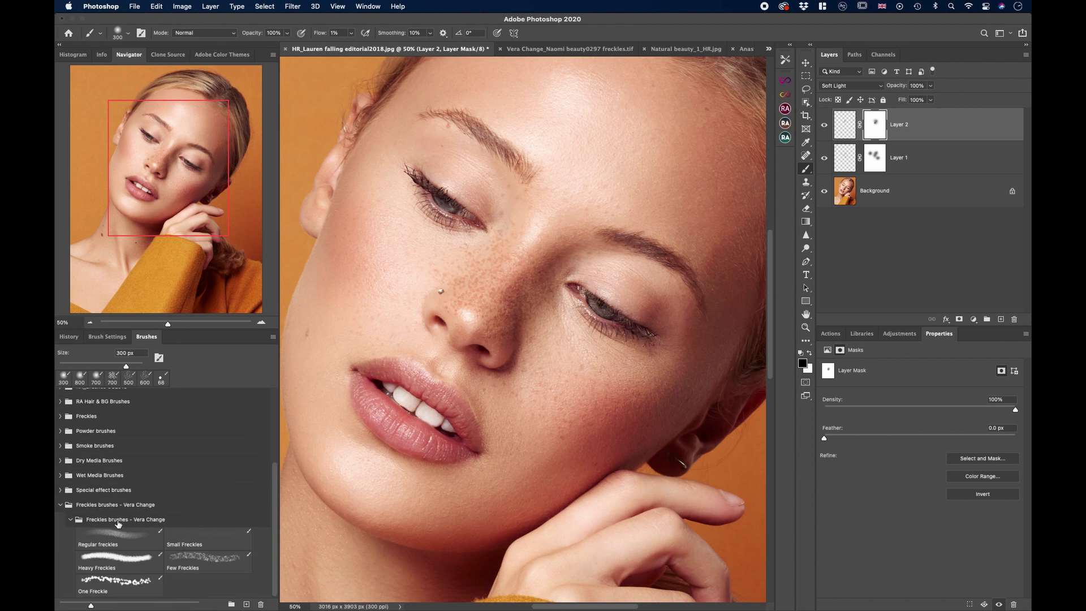
{"action": "left_click", "coordinate": [182, 571]}
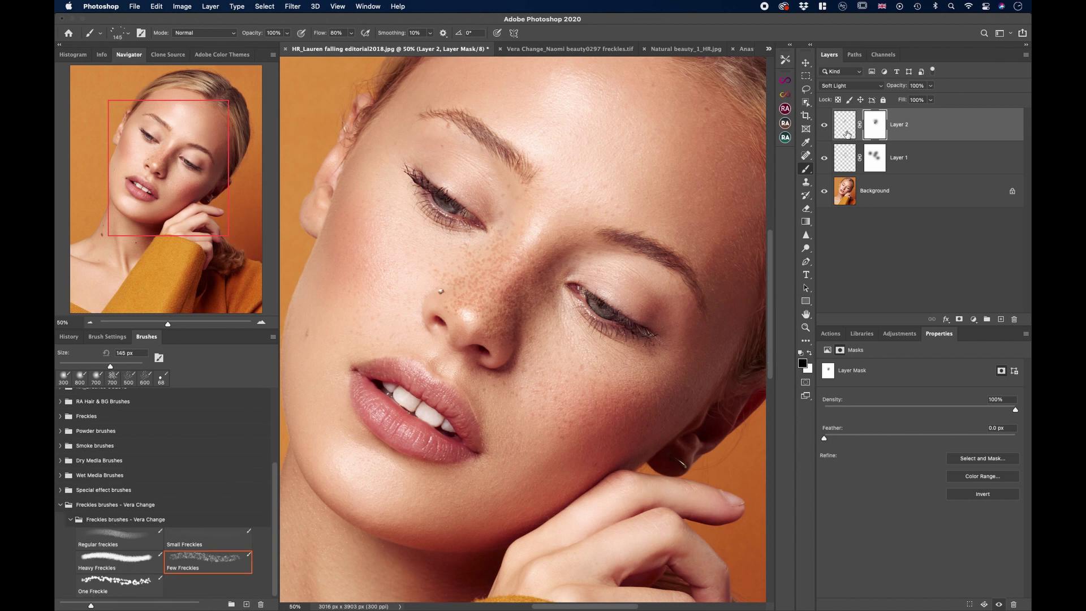
{"action": "left_click", "coordinate": [845, 122]}
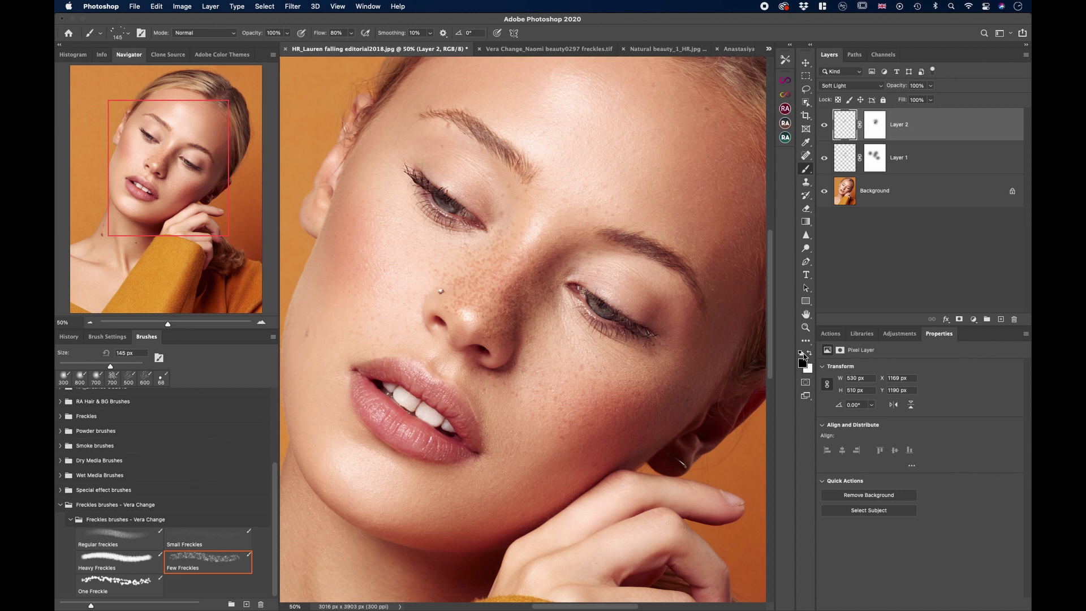
{"action": "key", "text": "bracketright"}
{"action": "left_click", "coordinate": [375, 247]}
{"action": "left_click", "coordinate": [372, 199]}
Step: Select the One Freckle brush and enlarge it to 100 px
{"action": "left_click", "coordinate": [125, 585]}
{"action": "key", "text": "bracketright"}
{"action": "key", "text": "bracketright"}
{"action": "key", "text": "bracketright"}
{"action": "key", "text": "bracketright"}
{"action": "left_click", "coordinate": [372, 155]}
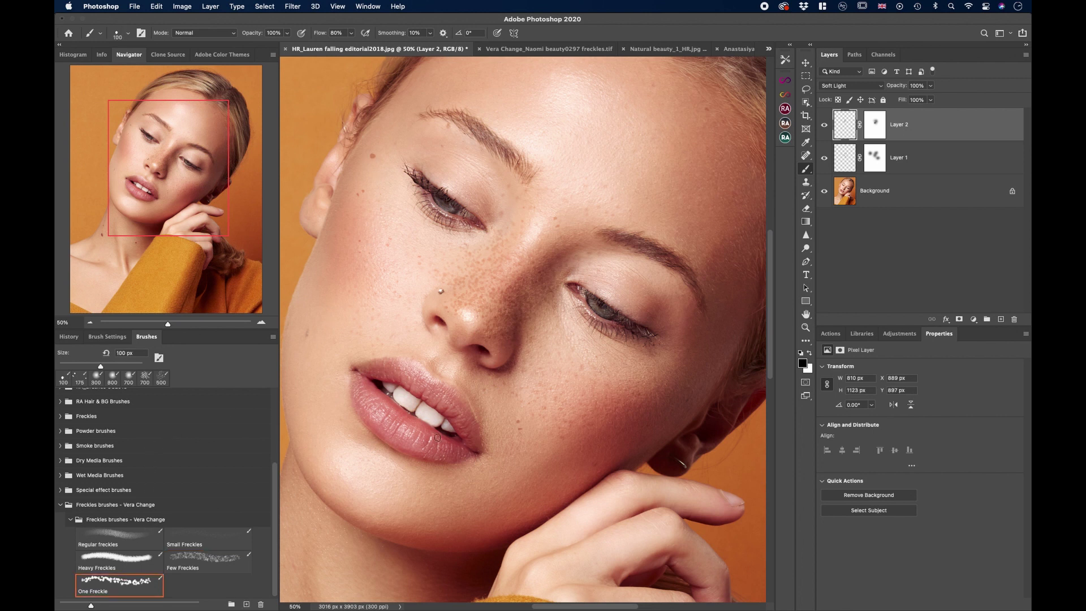
{"action": "left_click", "coordinate": [315, 433]}
{"action": "key", "text": "super+z"}
Step: Add a new layer and stamp one single black freckle on the jaw and another on the temple
{"action": "left_click", "coordinate": [998, 320]}
{"action": "left_click", "coordinate": [319, 449]}
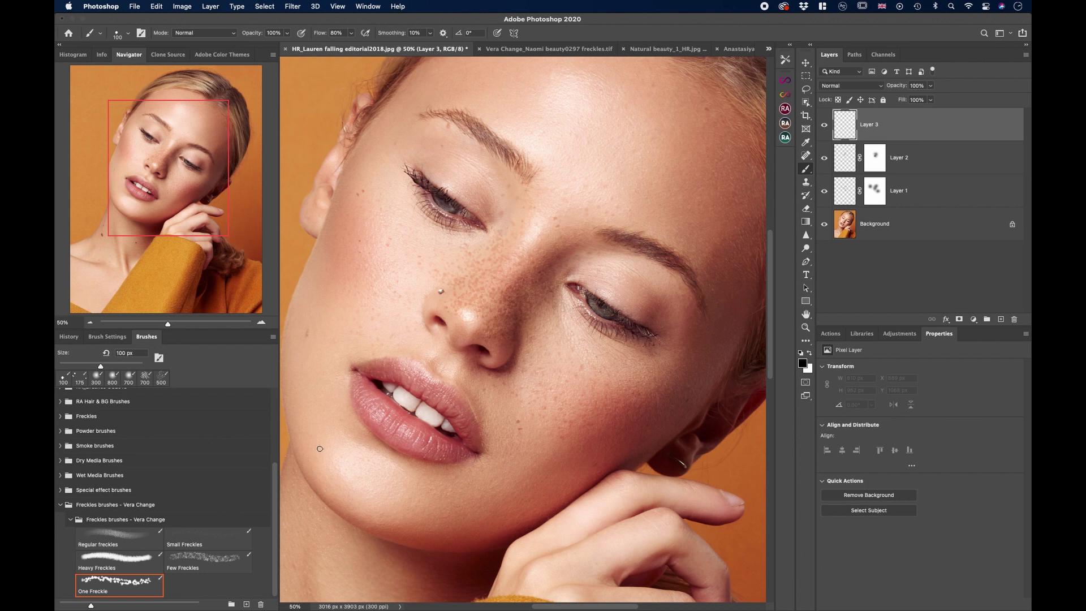
{"action": "left_click", "coordinate": [374, 160]}
Step: Soften the single freckles on Layer 3 with a Gaussian Blur of about 3.3 pixels and set the layer to Soft Light
{"action": "left_click", "coordinate": [292, 7]}
{"action": "left_click", "coordinate": [464, 159]}
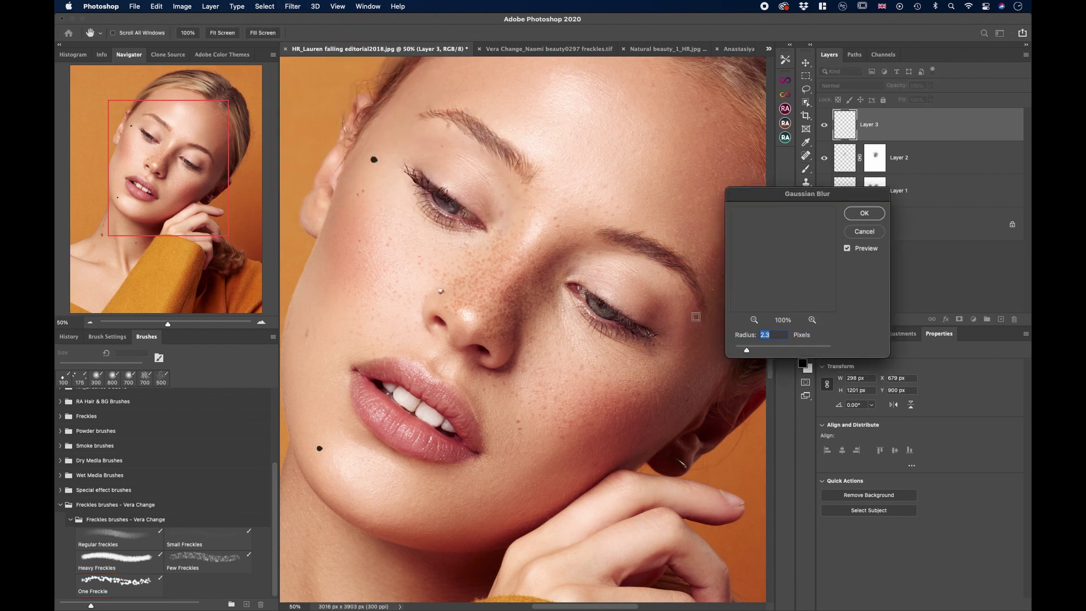
{"action": "left_click_drag", "start_coordinate": [748, 352], "coordinate": [752, 352]}
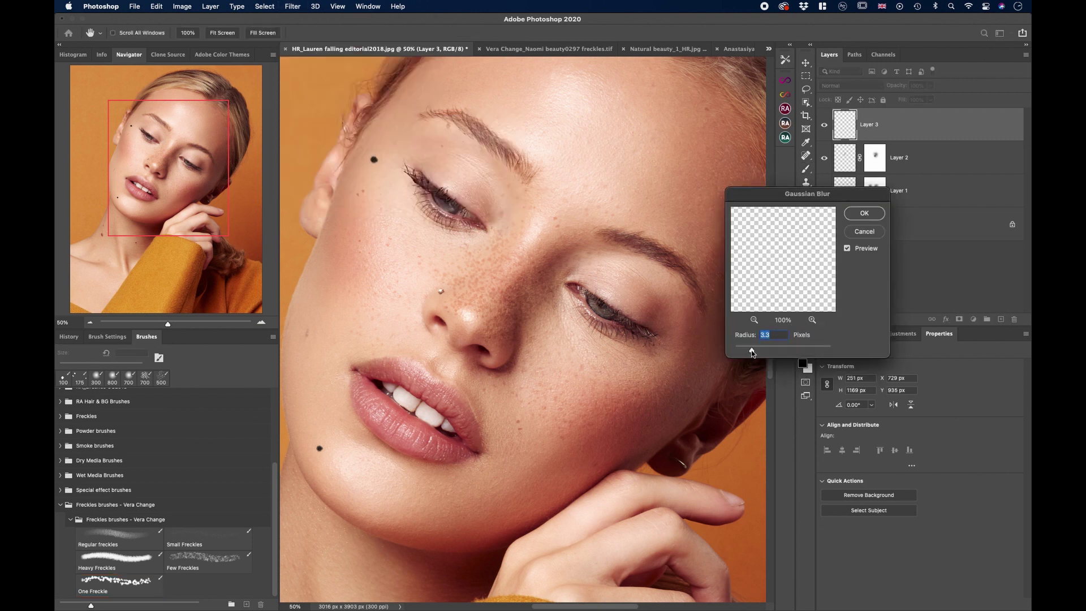
{"action": "key", "text": "Return"}
{"action": "left_click", "coordinate": [845, 85]}
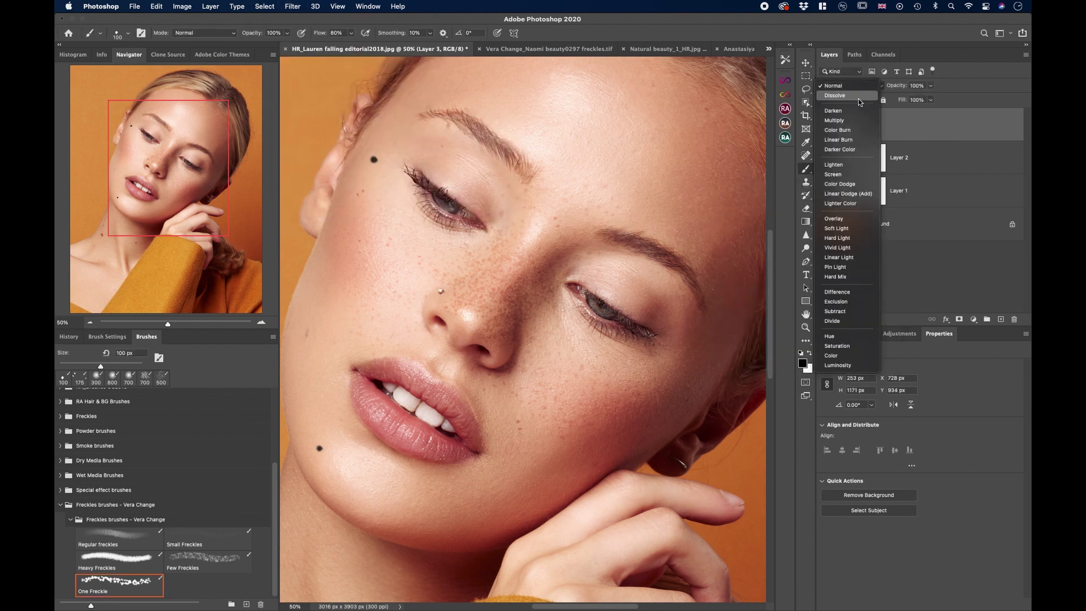
{"action": "left_click", "coordinate": [833, 229]}
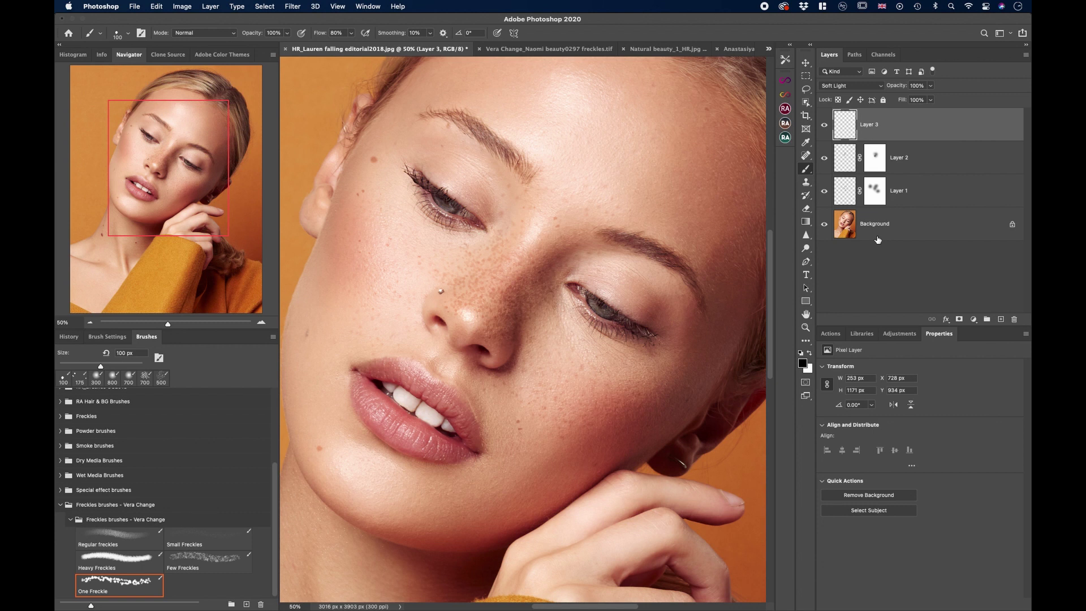
Step: Add a strongly darkening Curves adjustment layer with a point at input 157, output 50, and invert its mask to black
{"action": "left_click", "coordinate": [973, 320]}
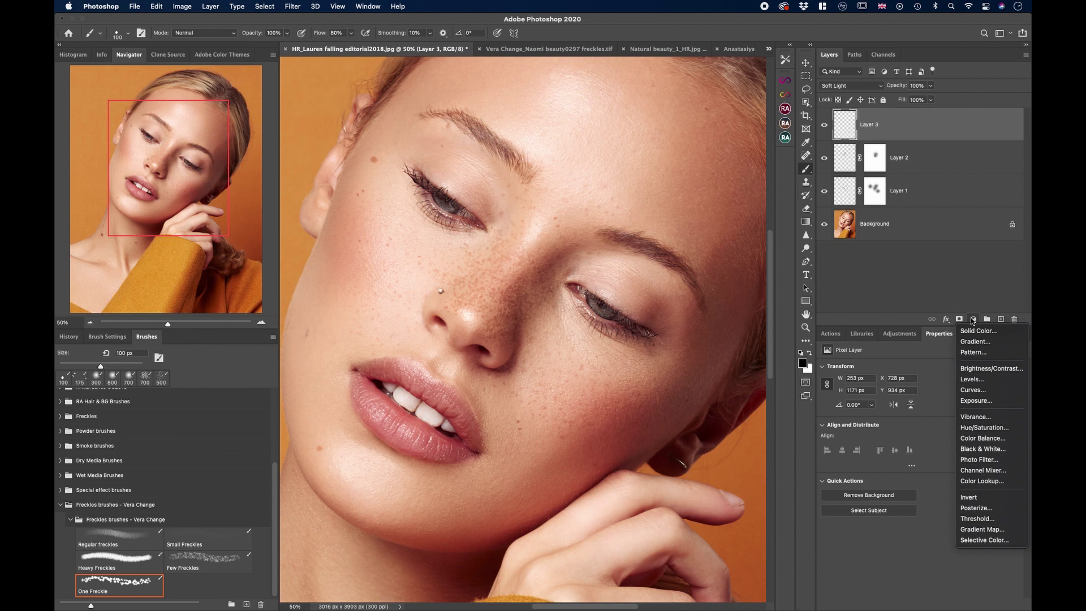
{"action": "left_click", "coordinate": [972, 389]}
{"action": "left_click_drag", "start_coordinate": [940, 447], "coordinate": [945, 496]}
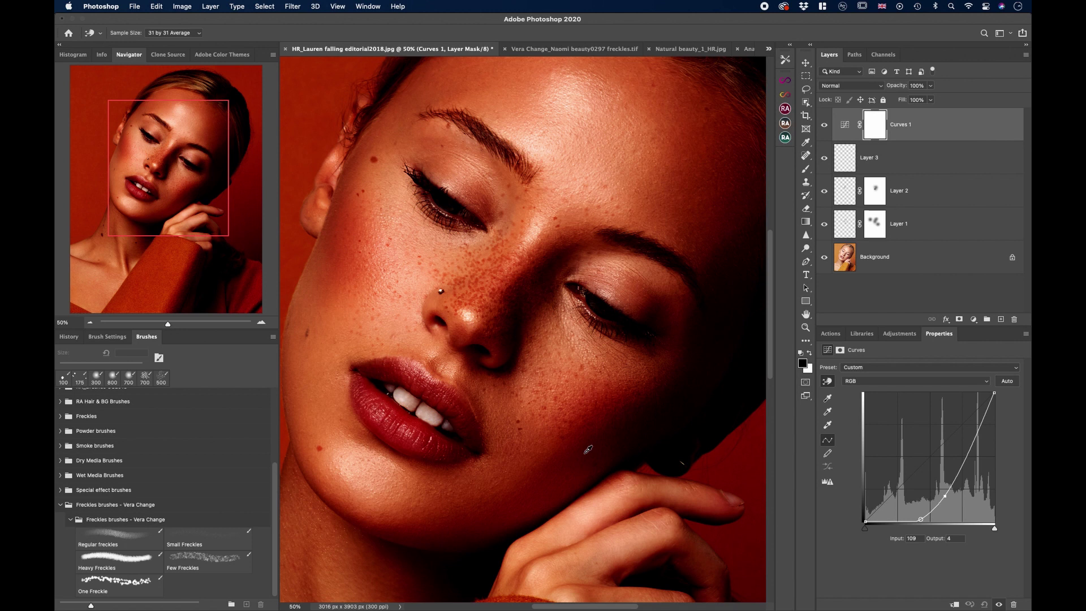
{"action": "key", "text": "super+i"}
Step: Paint fine white freckles on the Curves 1 mask over the face with the Small Freckles brush at 400 px
{"action": "left_click", "coordinate": [805, 169]}
{"action": "left_click", "coordinate": [810, 353]}
{"action": "left_click", "coordinate": [179, 542]}
{"action": "key", "text": "bracketright"}
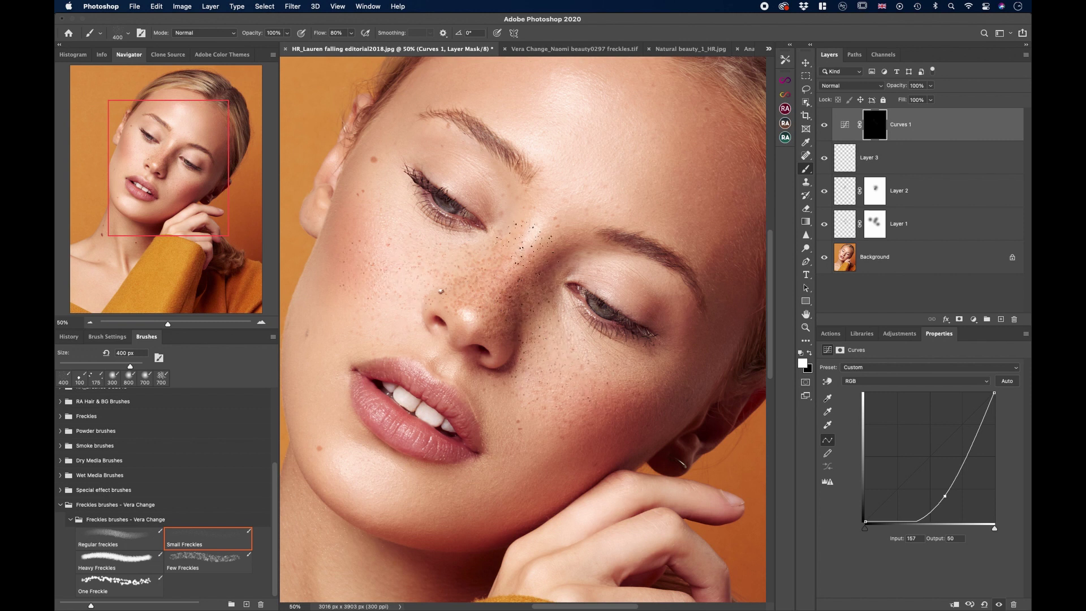
Step: Add more freckles across the cheeks on the Curves 1 mask with the Regular freckles brush at 500 px
{"action": "left_click", "coordinate": [120, 540]}
{"action": "key", "text": "bracketright"}
{"action": "key", "text": "bracketright"}
{"action": "left_click_drag", "start_coordinate": [487, 316], "coordinate": [543, 368]}
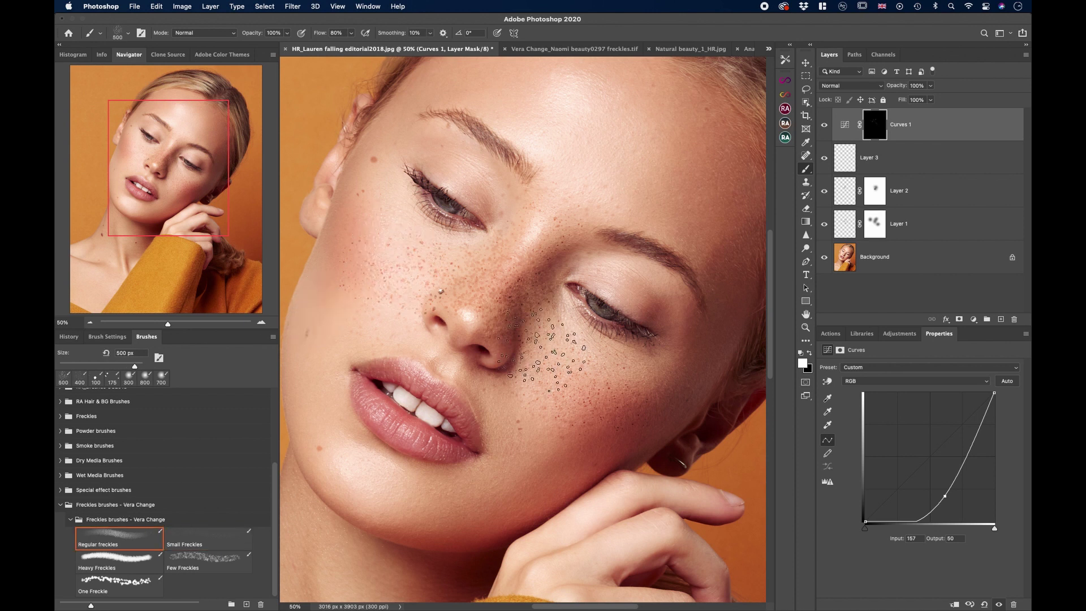
Step: Paint dense freckles over the nose on the Curves 1 mask with the Heavy Freckles brush at 500 px
{"action": "key", "text": "period"}
{"action": "key", "text": "period"}
{"action": "left_click_drag", "start_coordinate": [489, 285], "coordinate": [498, 300]}
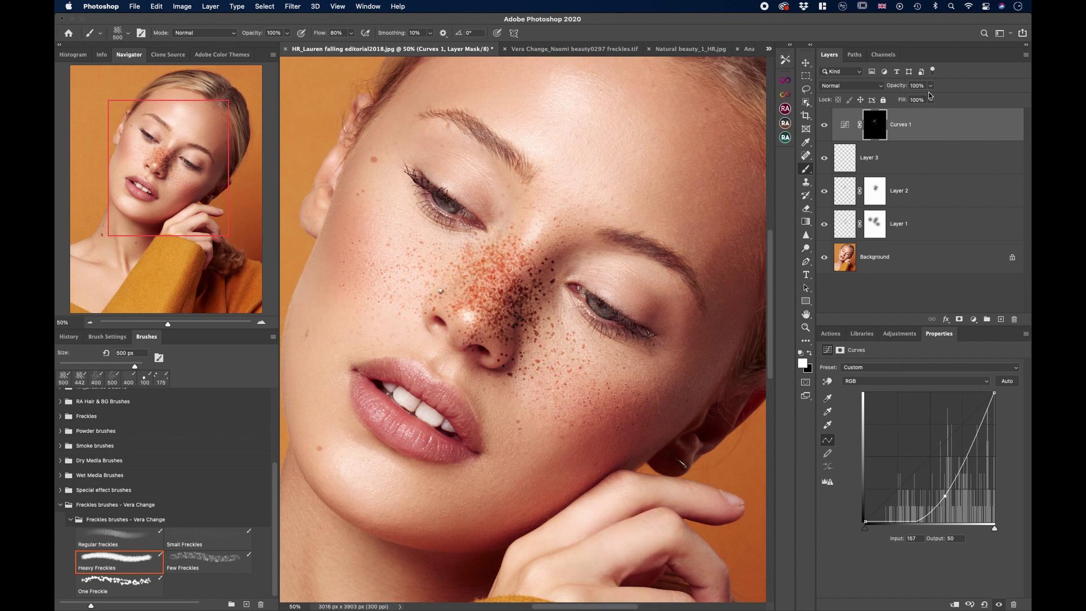
Step: Soften the Curves 1 mask with a Gaussian Blur of about 1.4 pixels and lower the layer's opacity to 57%
{"action": "left_click", "coordinate": [294, 6]}
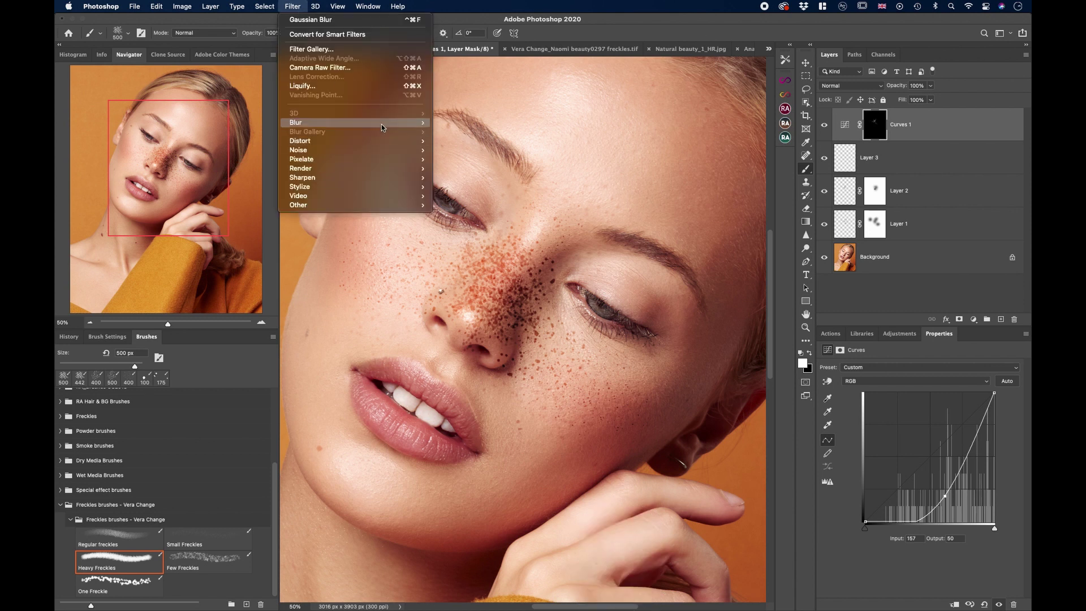
{"action": "mouse_move", "coordinate": [382, 128]}
{"action": "left_click", "coordinate": [480, 159]}
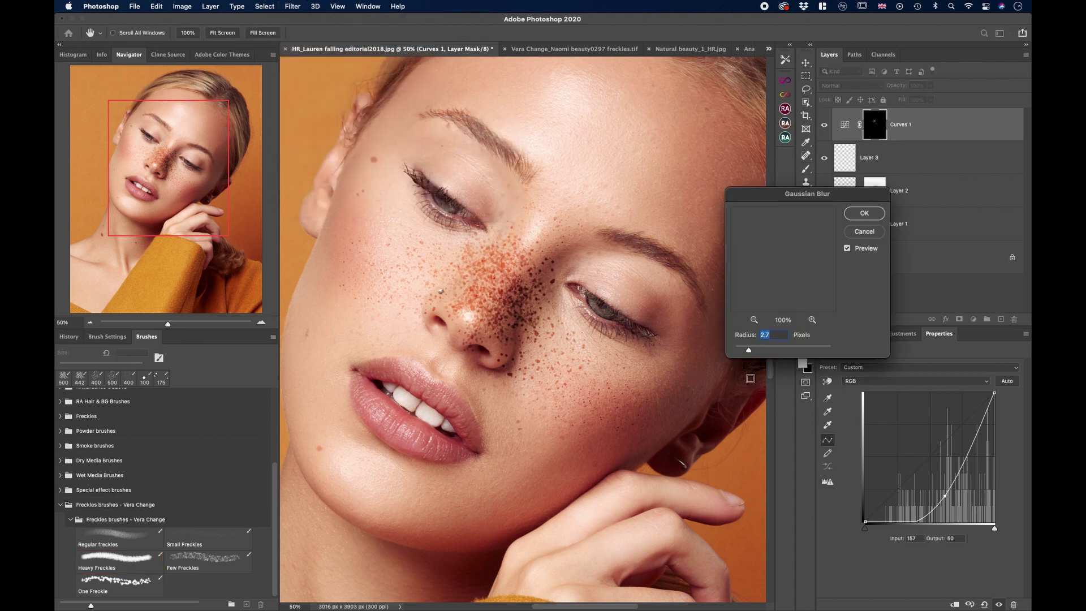
{"action": "left_click_drag", "start_coordinate": [749, 350], "coordinate": [742, 352]}
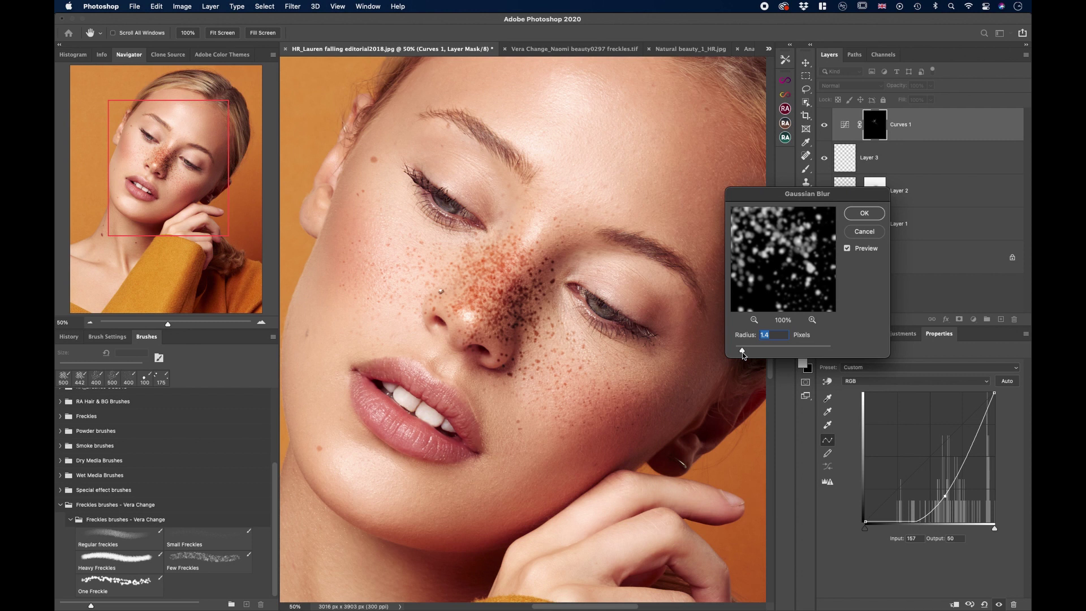
{"action": "key", "text": "Return"}
{"action": "left_click", "coordinate": [930, 85]}
{"action": "left_click_drag", "start_coordinate": [925, 100], "coordinate": [908, 100]}
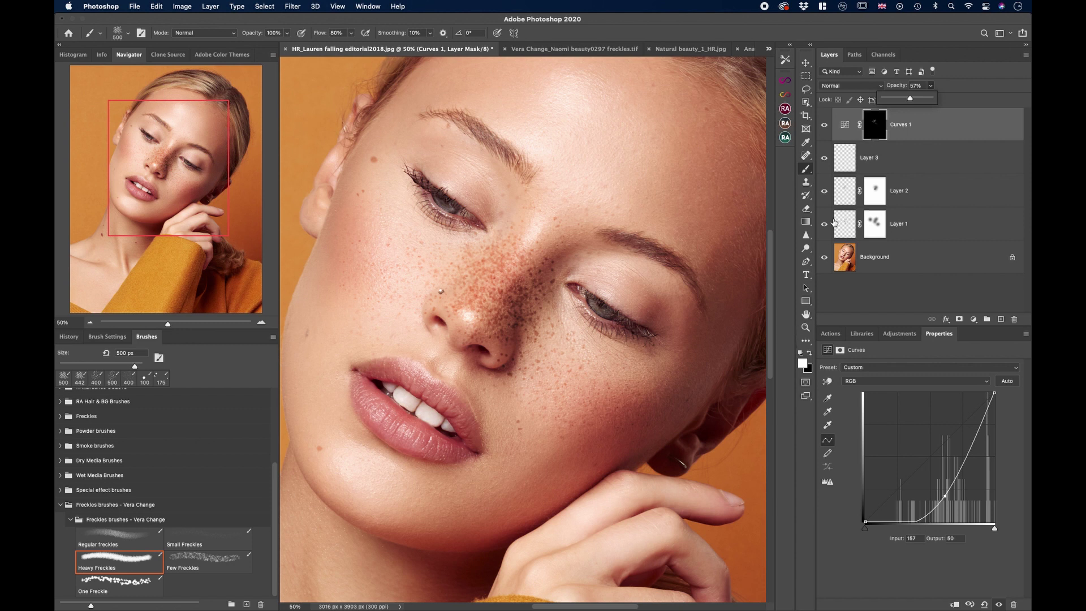
Step: Tone down the nose freckles by painting black on the Curves 1 mask with the MICRO 1% flow brush, finishing at 250 px
{"action": "left_click", "coordinate": [809, 353]}
{"action": "scroll", "coordinate": [169, 425], "scroll_direction": "up", "scroll_amount": 5}
{"action": "left_click", "coordinate": [182, 450]}
{"action": "key", "text": "x"}
{"action": "left_click", "coordinate": [809, 354]}
{"action": "key", "text": "bracketright"}
{"action": "key", "text": "bracketright"}
{"action": "left_click_drag", "start_coordinate": [516, 319], "coordinate": [534, 273]}
{"action": "key", "text": "bracketleft"}
{"action": "key", "text": "bracketleft"}
{"action": "left_click_drag", "start_coordinate": [475, 359], "coordinate": [492, 363]}
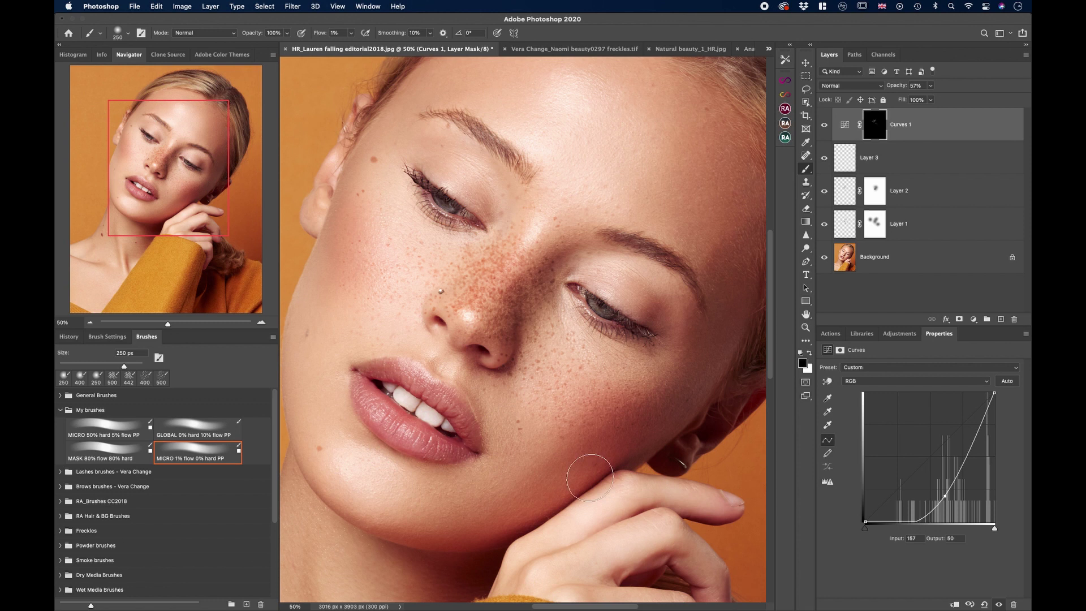
Step: Paint more freckles in white beside the nose on the Curves 1 mask with the Regular freckles brush at 300 px
{"action": "left_click", "coordinate": [808, 353]}
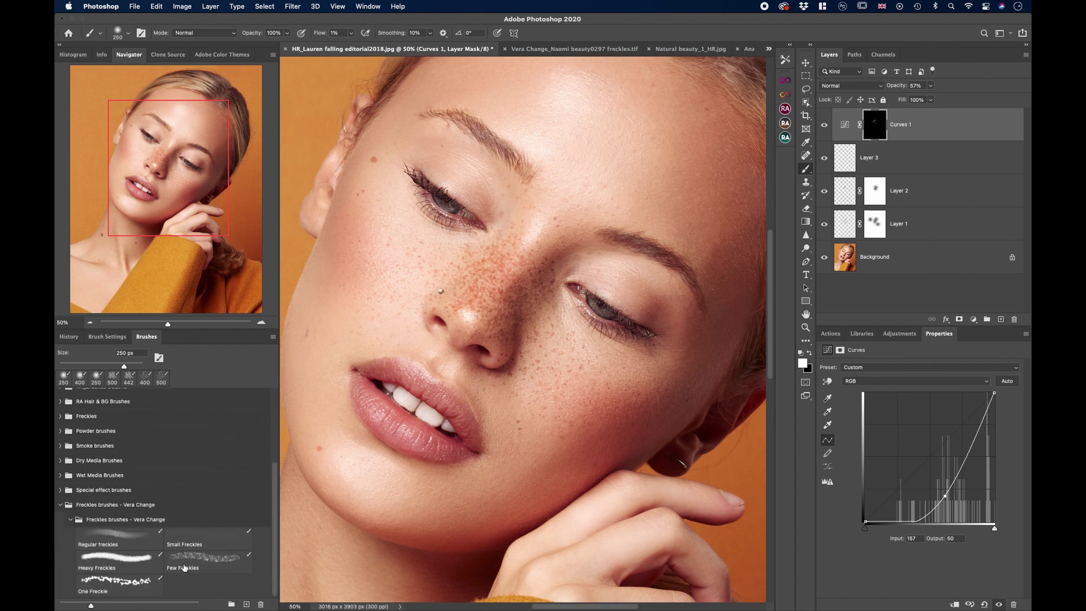
{"action": "left_click", "coordinate": [116, 537]}
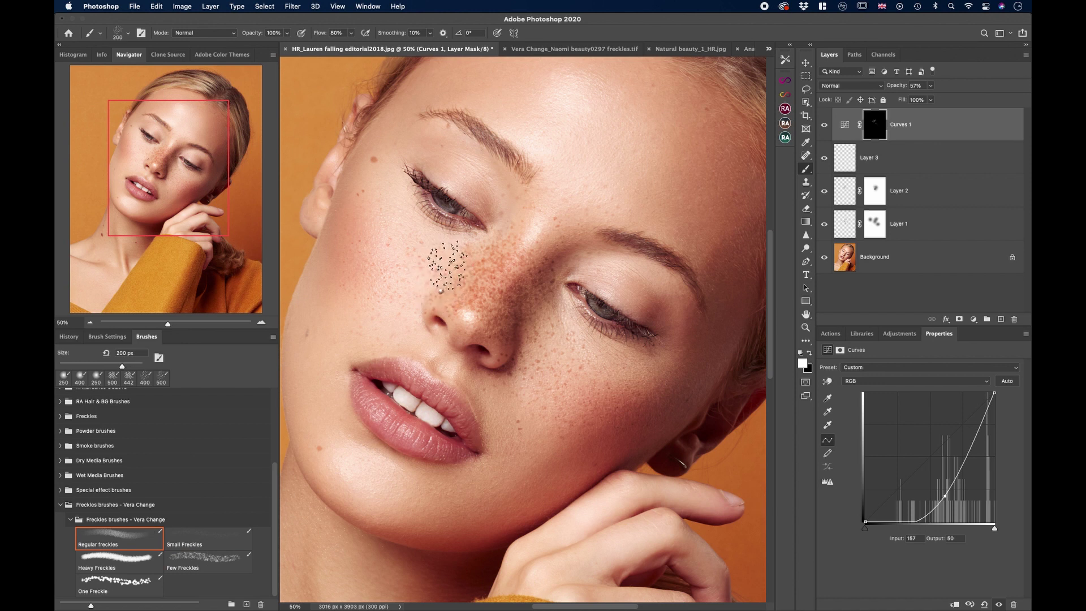
{"action": "key", "text": "bracketright"}
{"action": "key", "text": "bracketright"}
{"action": "left_click", "coordinate": [442, 267]}
Step: Build up denser freckles on the nose and cheeks on the Curves 1 mask with the Heavy Freckles brush at 442 px, reducing the flow to 37%
{"action": "left_click", "coordinate": [120, 563]}
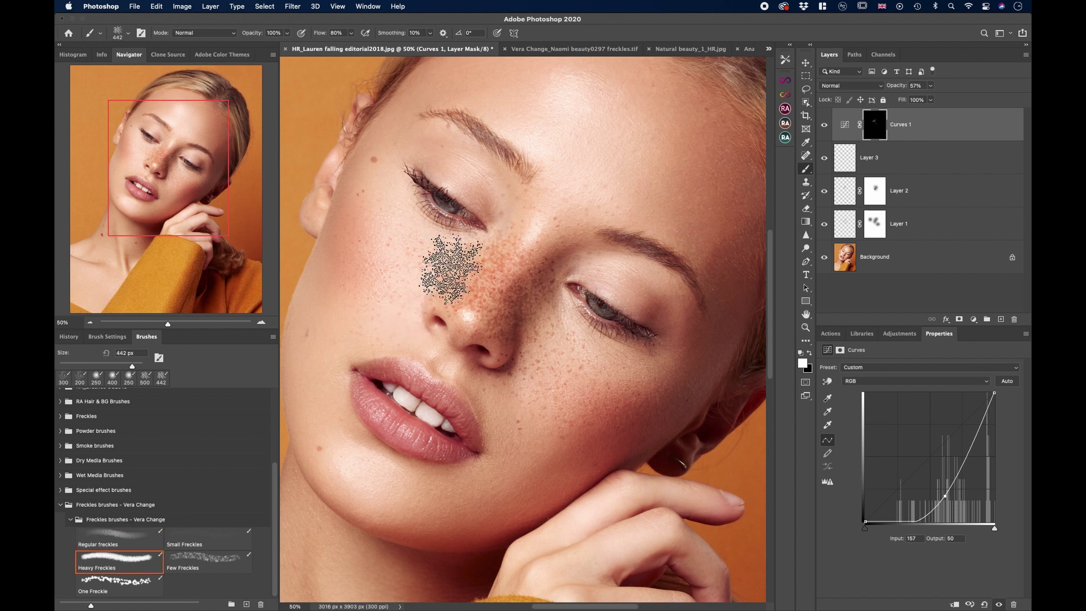
{"action": "left_click", "coordinate": [451, 269]}
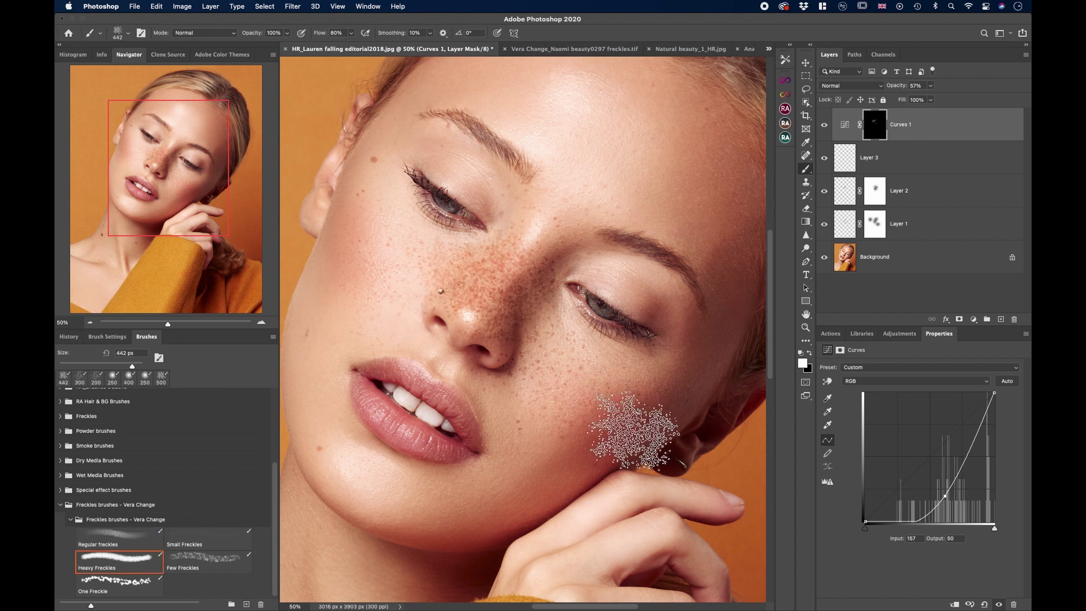
{"action": "left_click", "coordinate": [355, 39]}
{"action": "left_click_drag", "start_coordinate": [354, 45], "coordinate": [331, 45]}
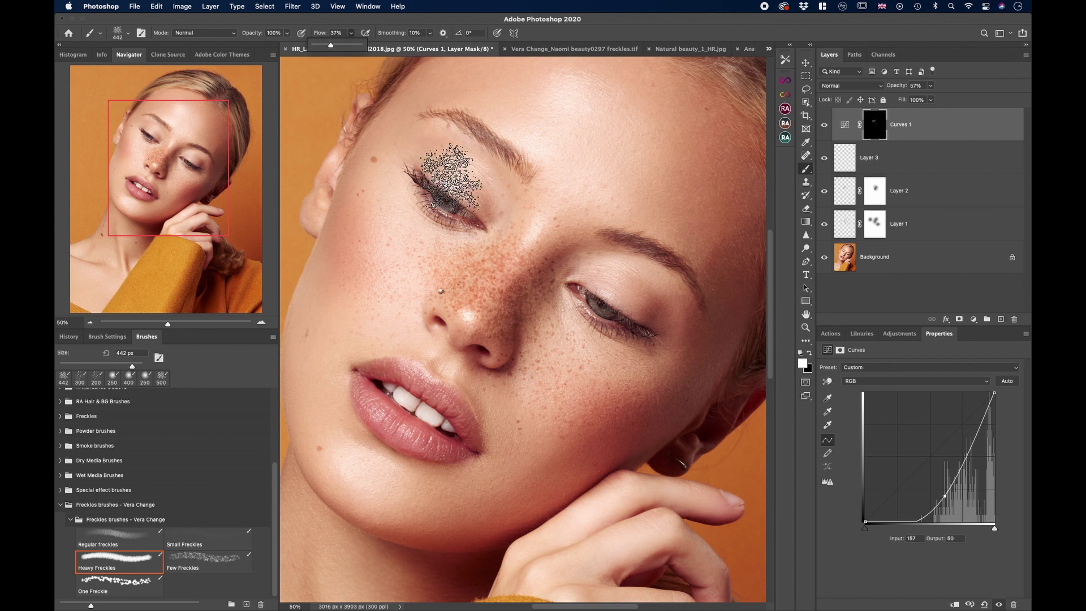
{"action": "left_click", "coordinate": [537, 335]}
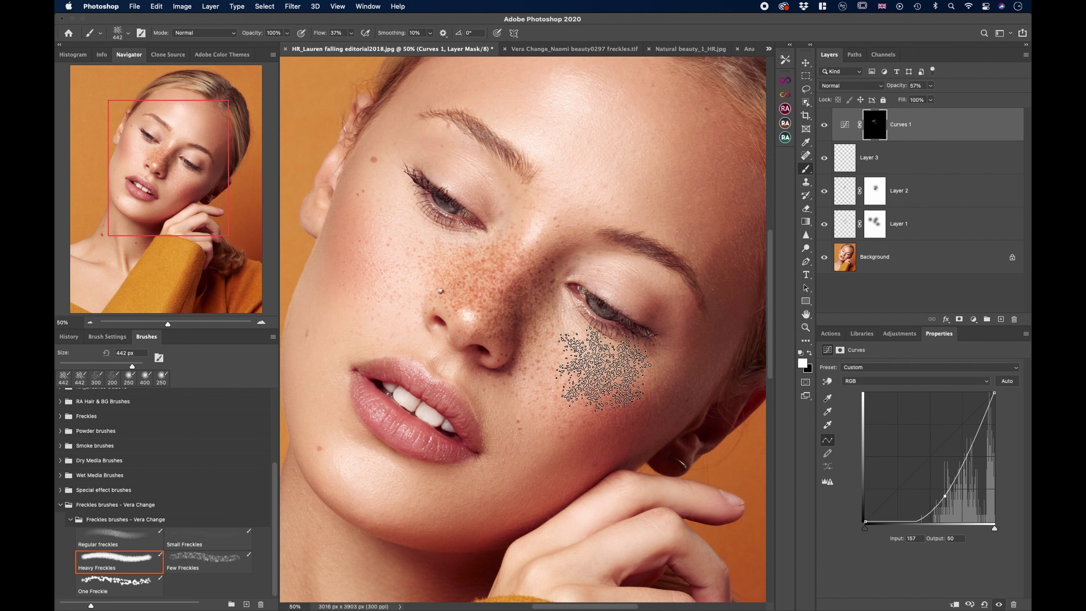
Step: Scatter sparse and single freckles over the forehead, jaw and neck on the Curves 1 mask with the Few Freckles and One Freckle brushes
{"action": "key", "text": "super+minus"}
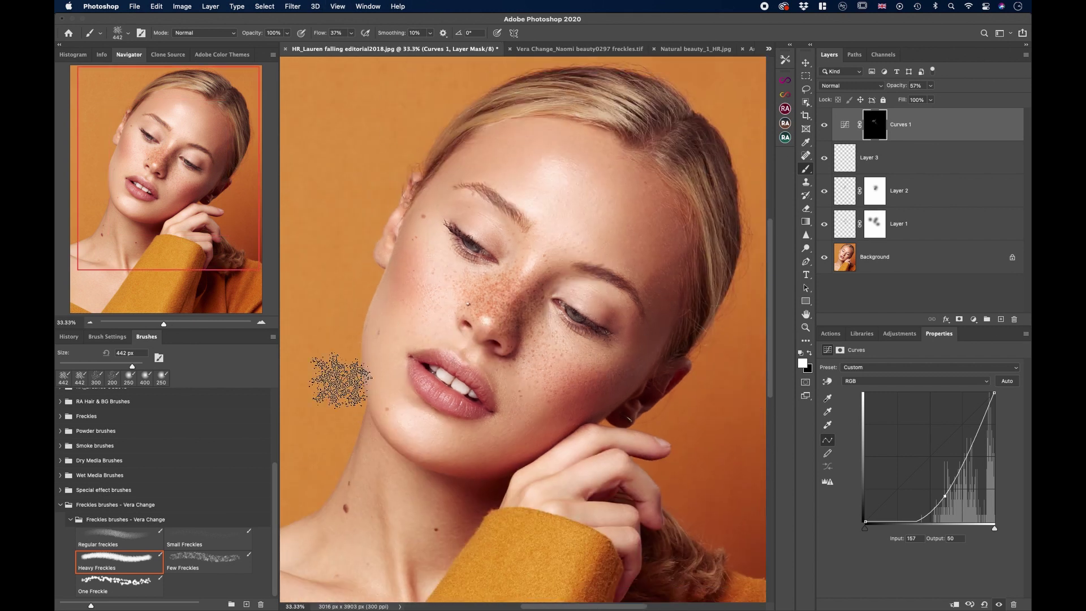
{"action": "left_click", "coordinate": [199, 560]}
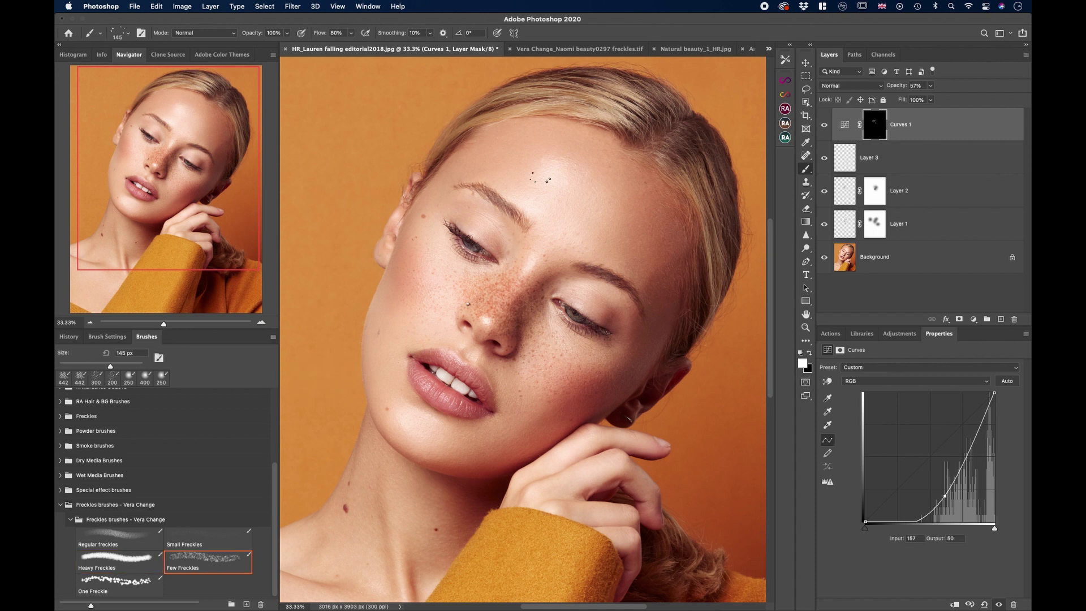
{"action": "key", "text": "bracketright"}
{"action": "key", "text": "bracketright"}
{"action": "key", "text": "bracketright"}
{"action": "key", "text": "bracketright"}
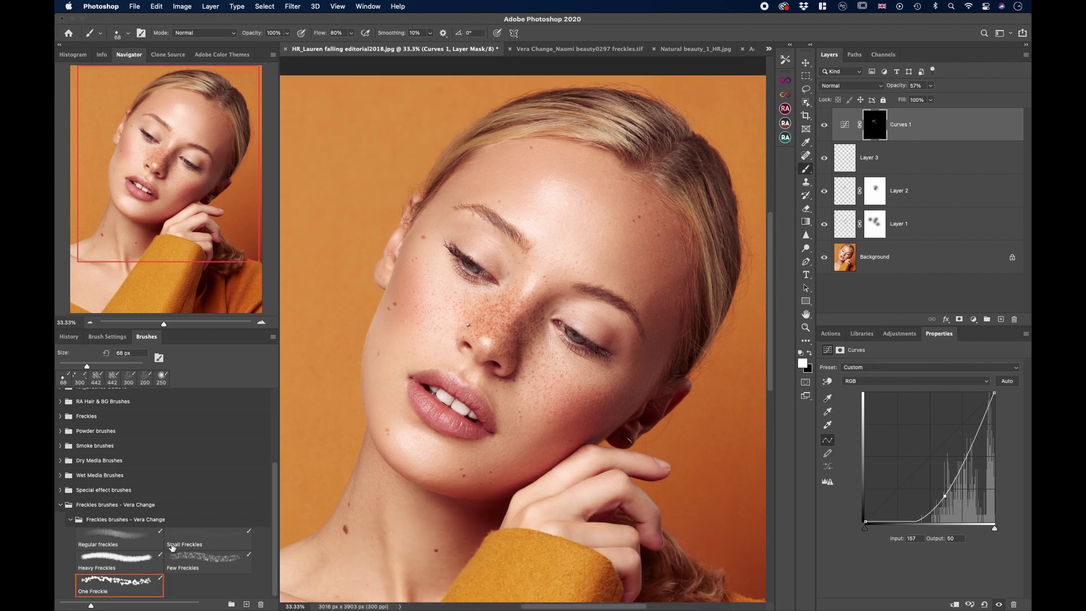
{"action": "left_click", "coordinate": [183, 560]}
{"action": "left_click", "coordinate": [532, 523]}
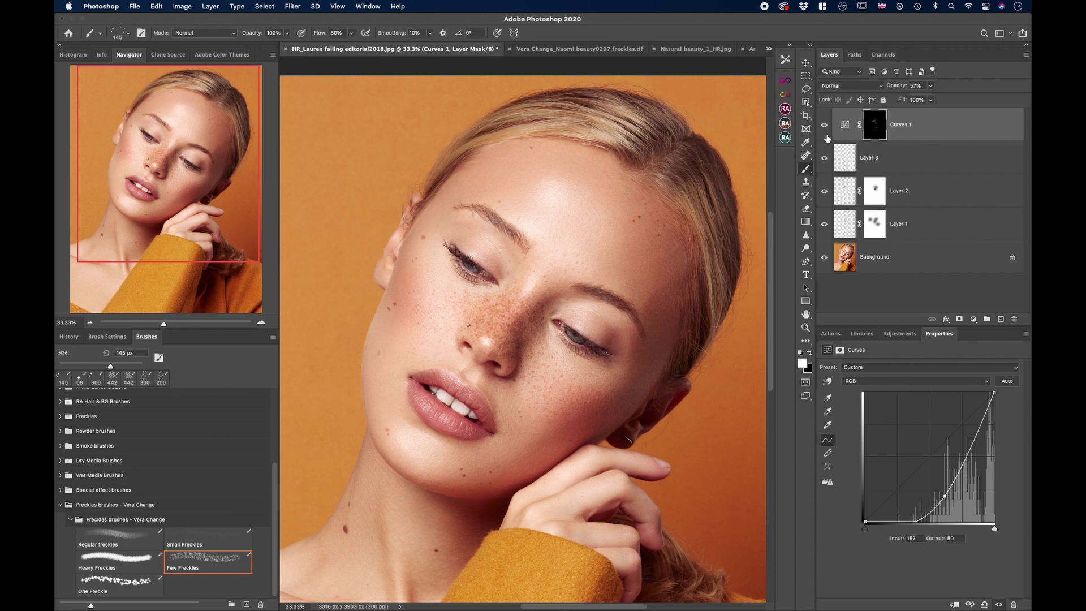
Step: Group Curves 1, Layer 3, Layer 2 and Layer 1, and toggle the group's visibility to compare the portrait with and without freckles
{"action": "left_click", "coordinate": [910, 157], "text": "shift"}
{"action": "left_click", "coordinate": [927, 190], "text": "shift"}
{"action": "left_click", "coordinate": [930, 217], "text": "shift"}
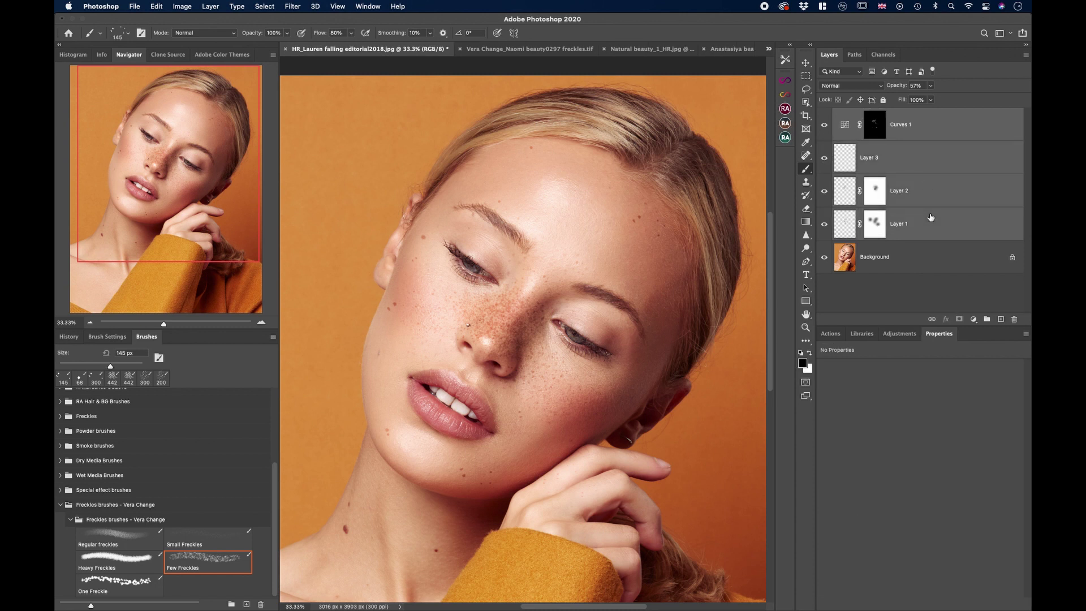
{"action": "key", "text": "super+g"}
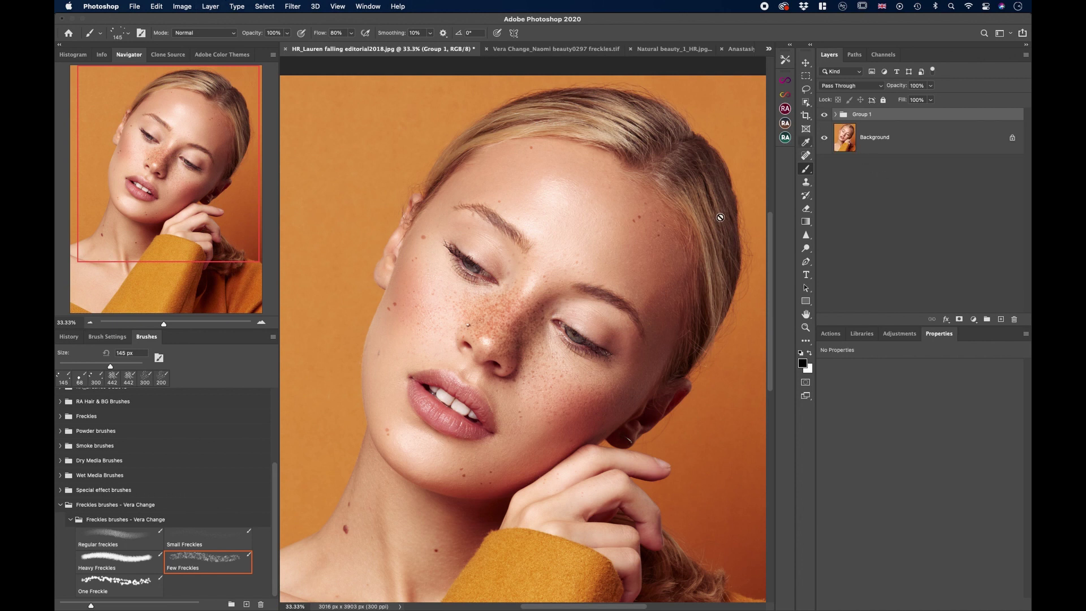
{"action": "key", "text": "super+minus"}
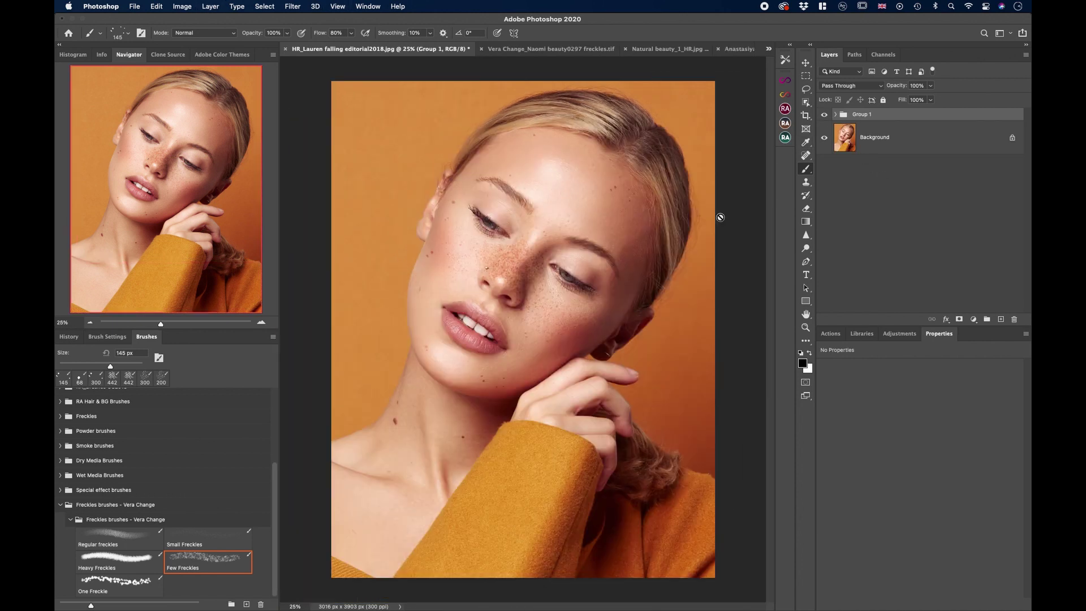
{"action": "left_click", "coordinate": [825, 115]}
{"action": "left_click", "coordinate": [824, 115]}
{"action": "key", "text": "super+plus"}
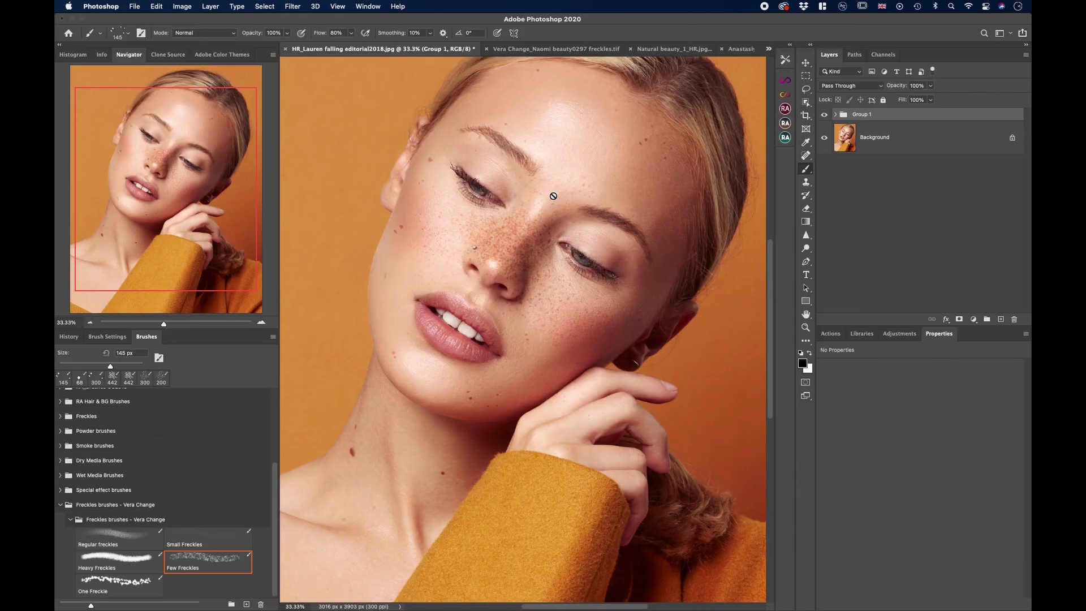
Step: Expand Group 1 and add a Selective Color adjustment layer inside it, above Curves 1
{"action": "left_click", "coordinate": [835, 114]}
{"action": "left_click", "coordinate": [973, 319]}
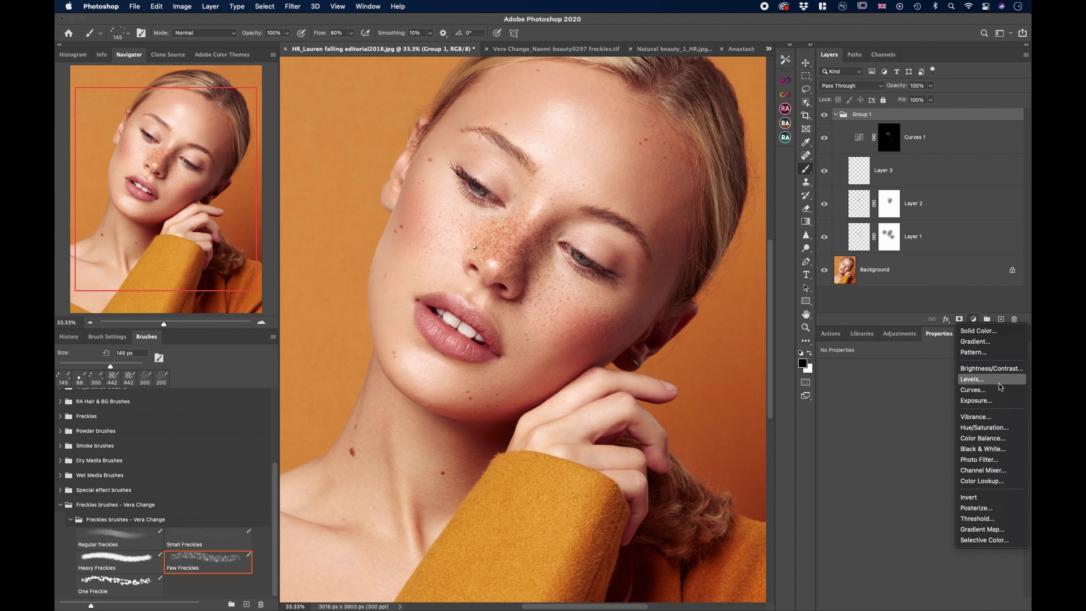
{"action": "left_click", "coordinate": [984, 539]}
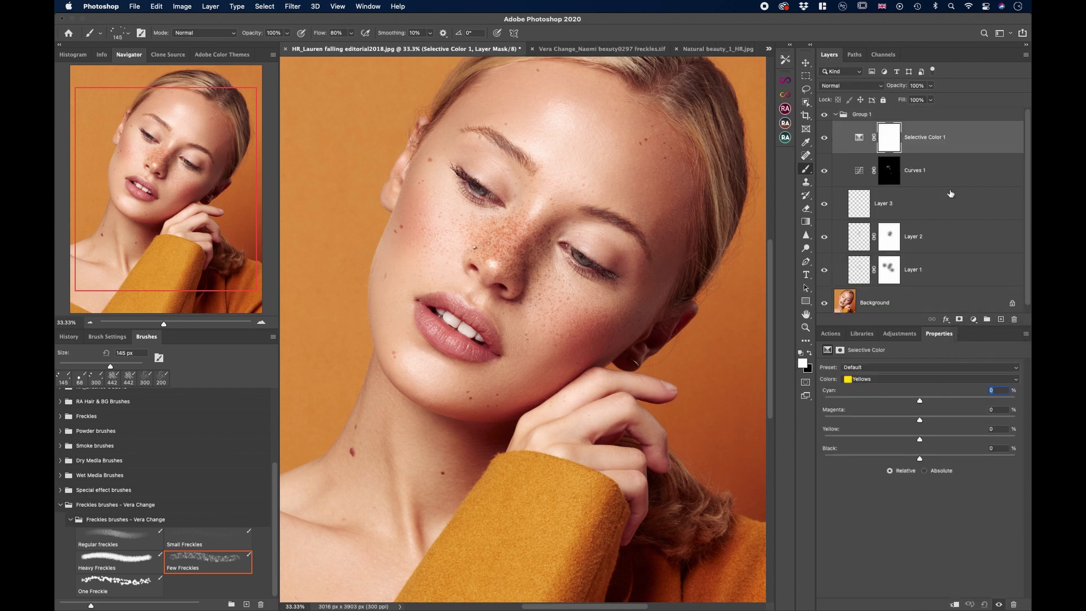
Step: Toggle the visibility of Curves 1 and Layer 2 to examine what each contributes to the freckles
{"action": "left_click", "coordinate": [824, 172]}
{"action": "left_click", "coordinate": [824, 171]}
{"action": "left_click", "coordinate": [824, 238]}
{"action": "left_click", "coordinate": [823, 238]}
{"action": "left_click", "coordinate": [824, 238]}
{"action": "left_click", "coordinate": [824, 238]}
{"action": "left_click", "coordinate": [824, 171]}
{"action": "left_click", "coordinate": [824, 171]}
Step: Clip Selective Color 1 to Curves 1 and set its Yellows to Cyan -10, Magenta +18, Yellow +5 and Black +33
{"action": "left_click_drag", "start_coordinate": [926, 153], "coordinate": [926, 149]}
{"action": "left_click", "coordinate": [926, 150], "text": "alt"}
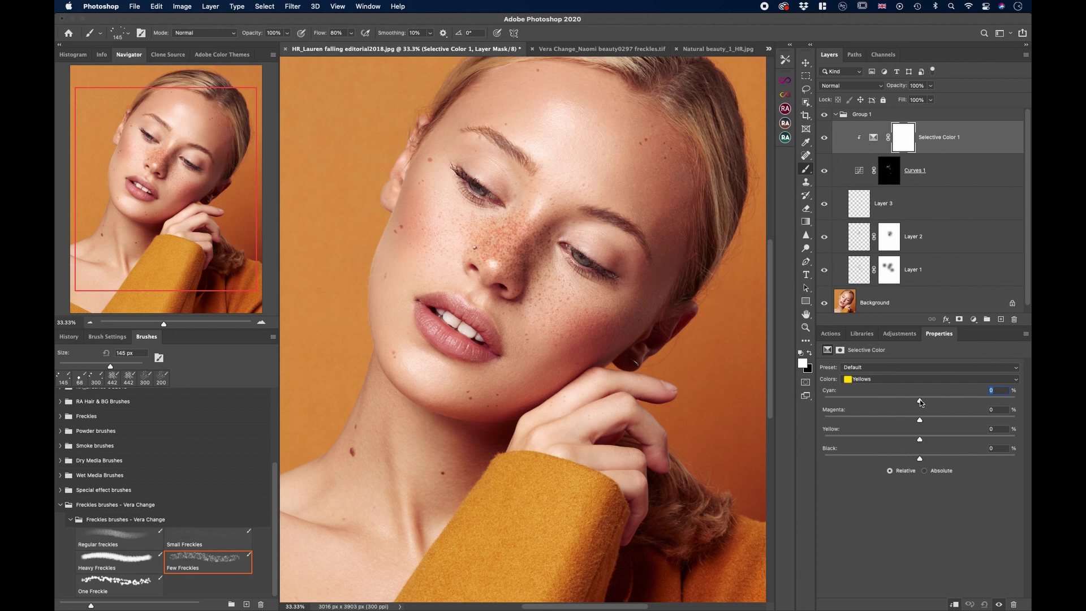
{"action": "left_click_drag", "start_coordinate": [920, 399], "coordinate": [848, 398]}
{"action": "left_click_drag", "start_coordinate": [920, 420], "coordinate": [959, 454]}
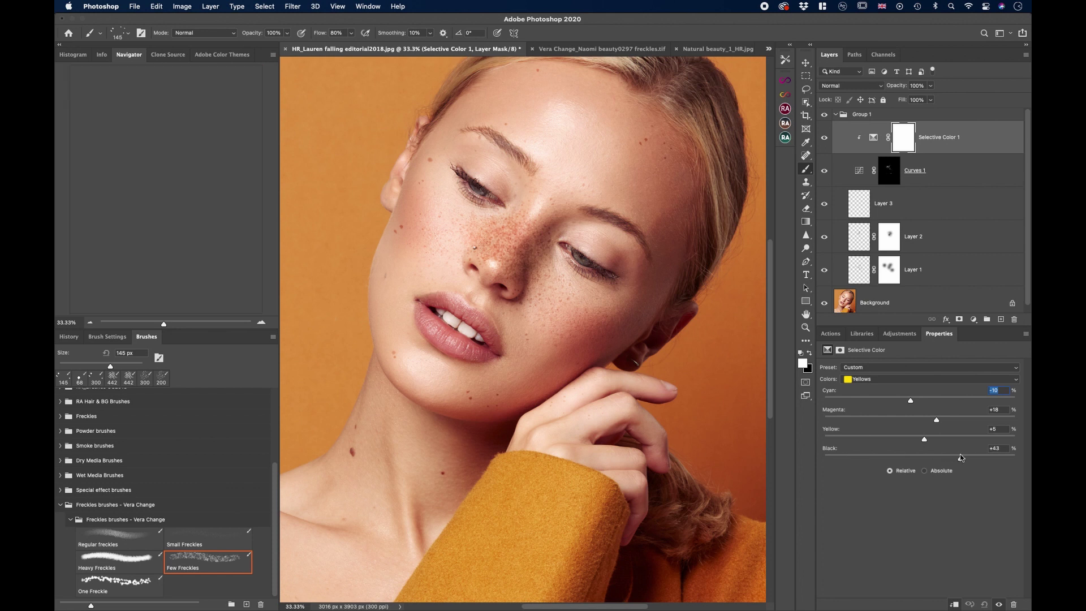
Step: Adjust the Reds in Selective Color 1, setting Cyan to -100 and shifting Magenta and Yellow
{"action": "left_click", "coordinate": [907, 380]}
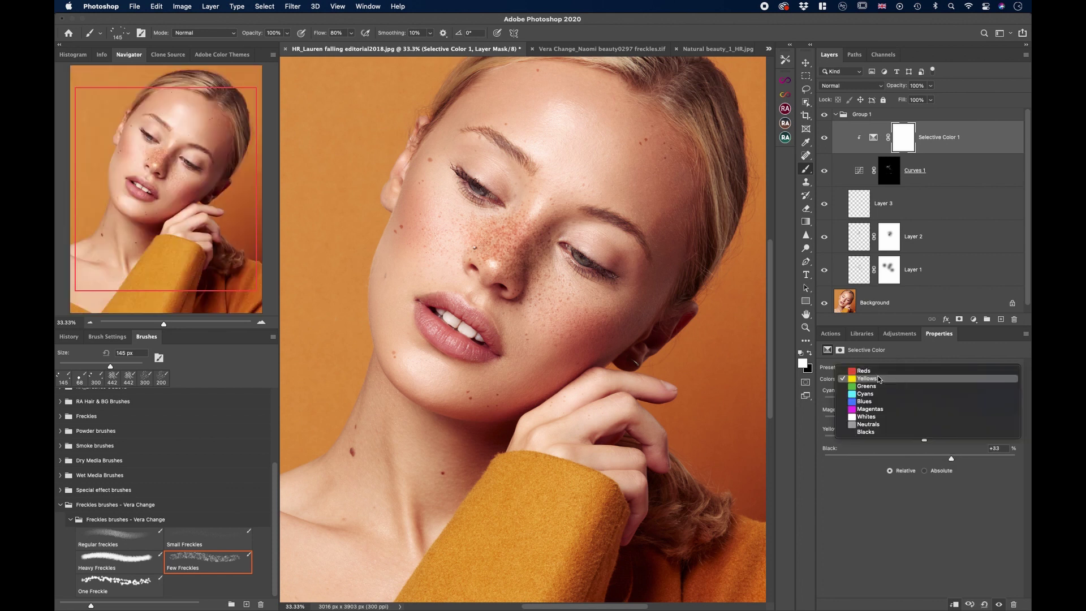
{"action": "left_click", "coordinate": [909, 370]}
{"action": "left_click_drag", "start_coordinate": [919, 399], "coordinate": [823, 409]}
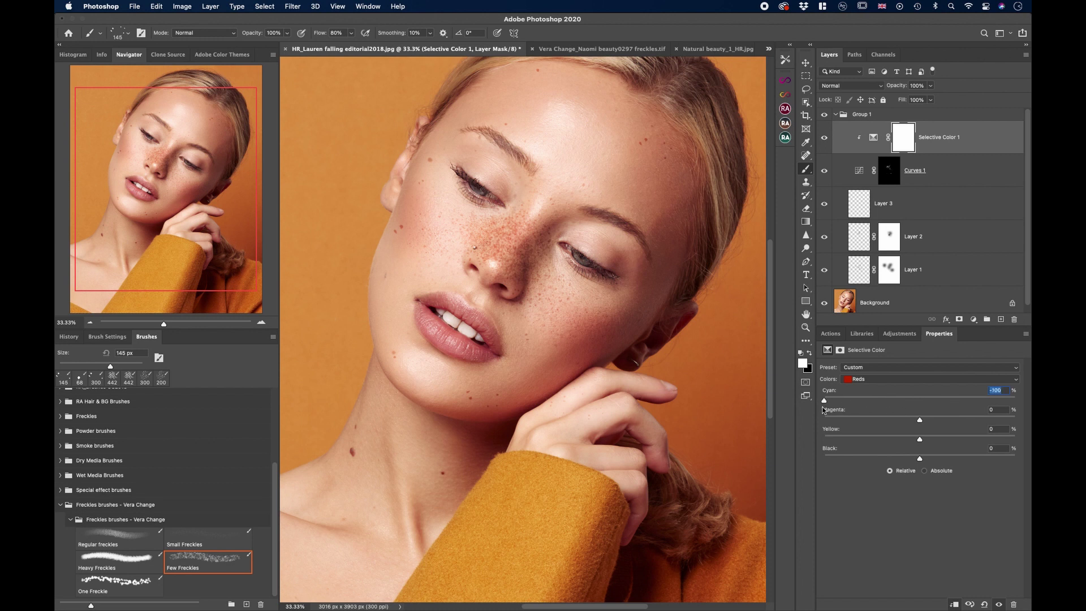
{"action": "left_click_drag", "start_coordinate": [920, 418], "coordinate": [873, 441]}
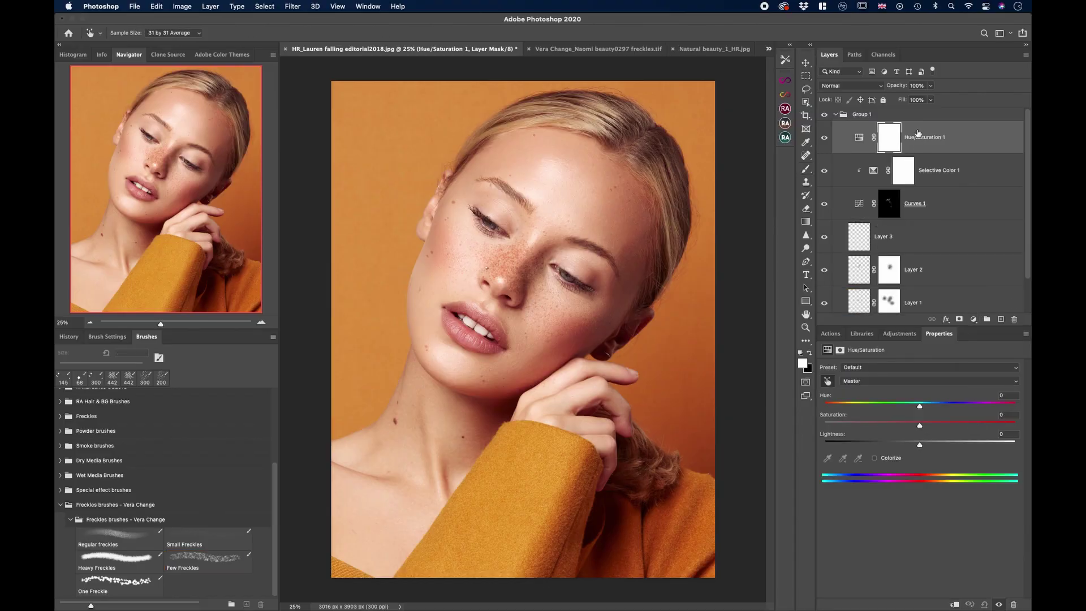
Step: Clip Hue/Saturation 1 to the layers below and set its Saturation to -30 and Lightness to -4
{"action": "left_click", "coordinate": [917, 148], "text": "alt"}
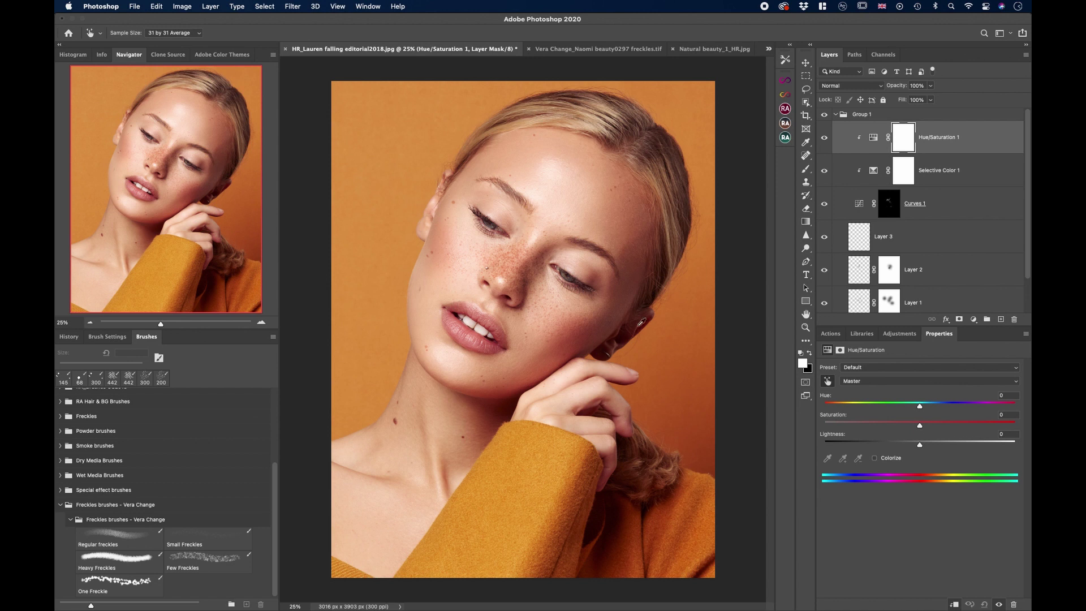
{"action": "left_click_drag", "start_coordinate": [919, 425], "coordinate": [895, 429]}
{"action": "key", "text": "super+plus"}
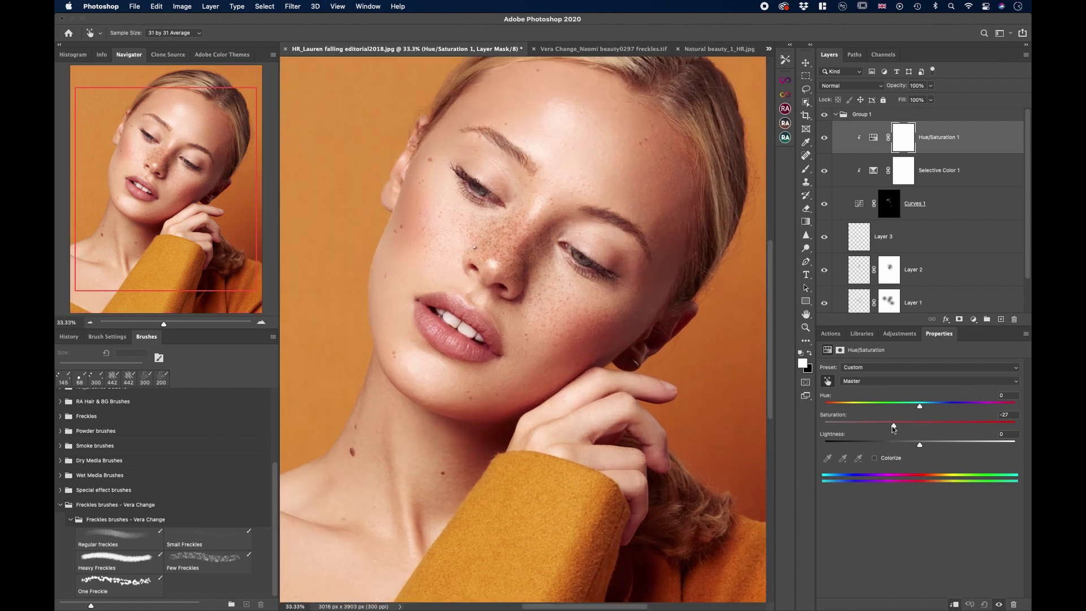
{"action": "left_click_drag", "start_coordinate": [920, 447], "coordinate": [891, 425]}
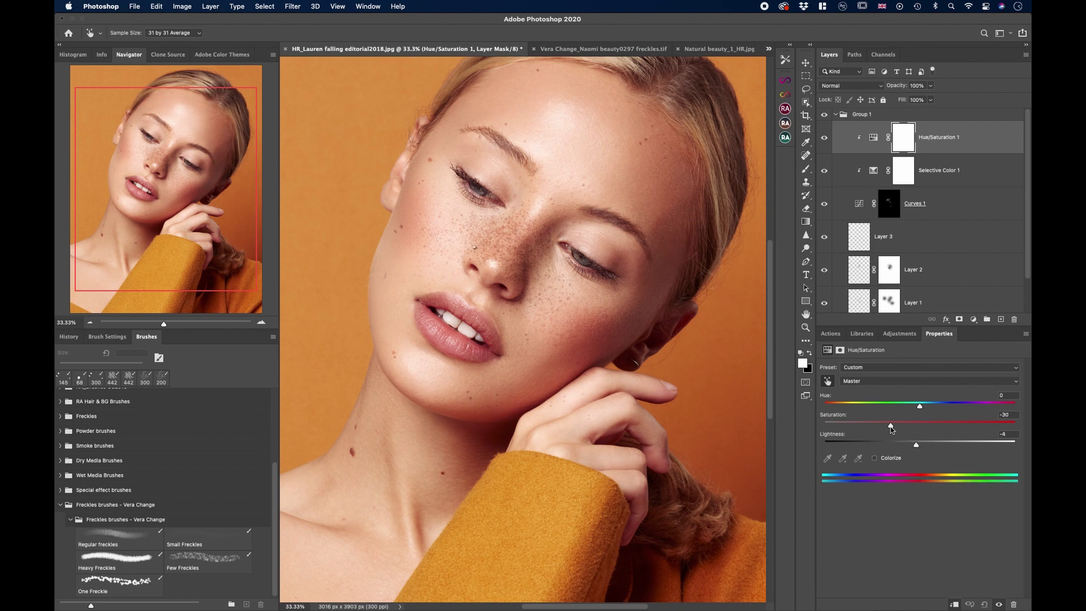
Step: Collapse Group 1 and toggle its visibility to compare the portrait before and after the freckle color correction
{"action": "left_click", "coordinate": [835, 115]}
{"action": "key", "text": "b"}
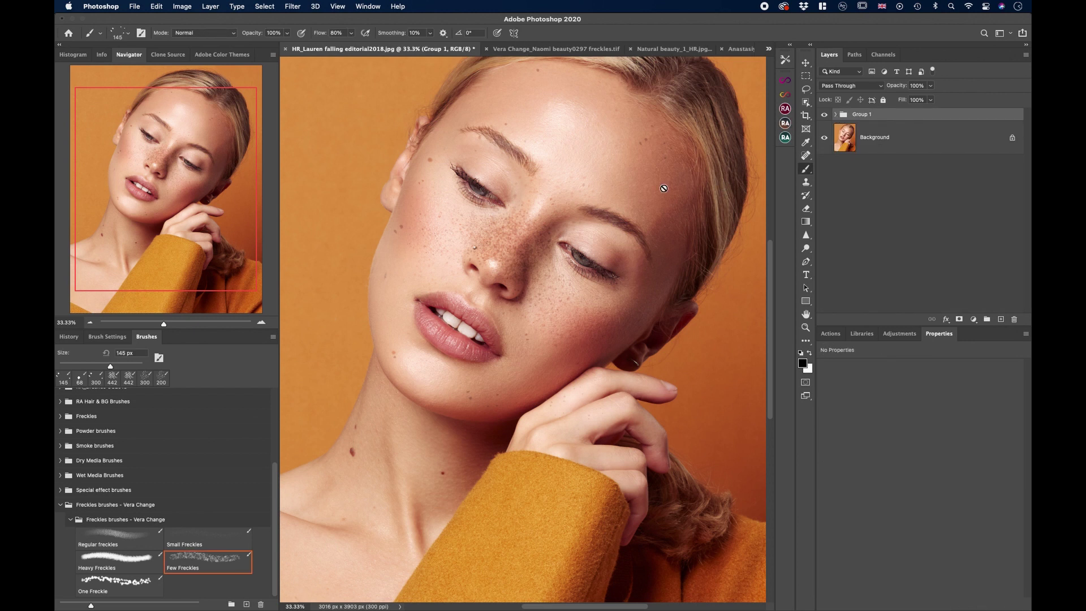
{"action": "left_click", "coordinate": [826, 115]}
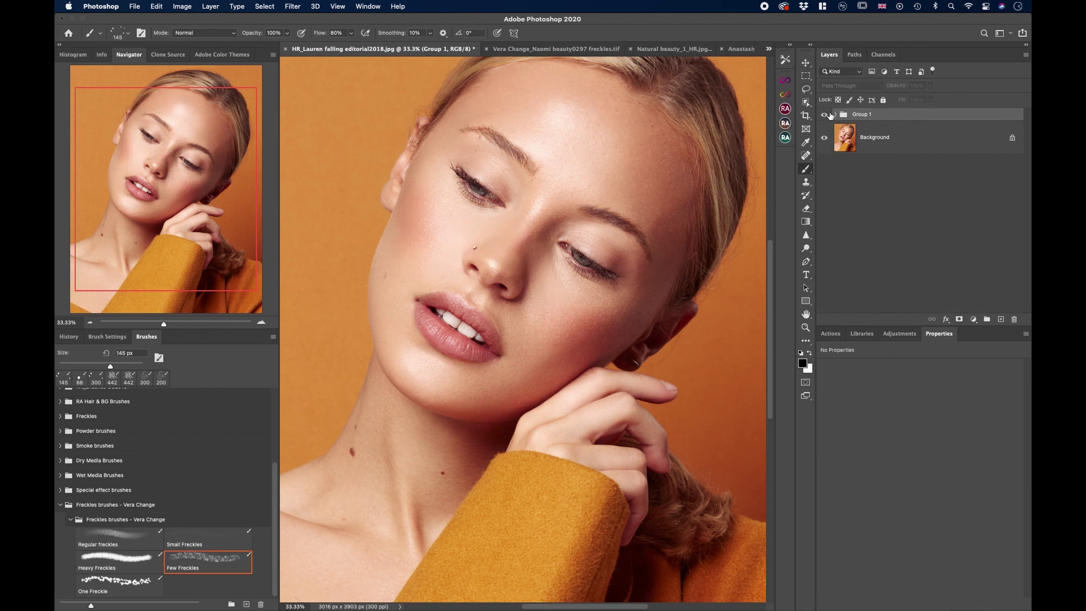
{"action": "left_click", "coordinate": [826, 115]}
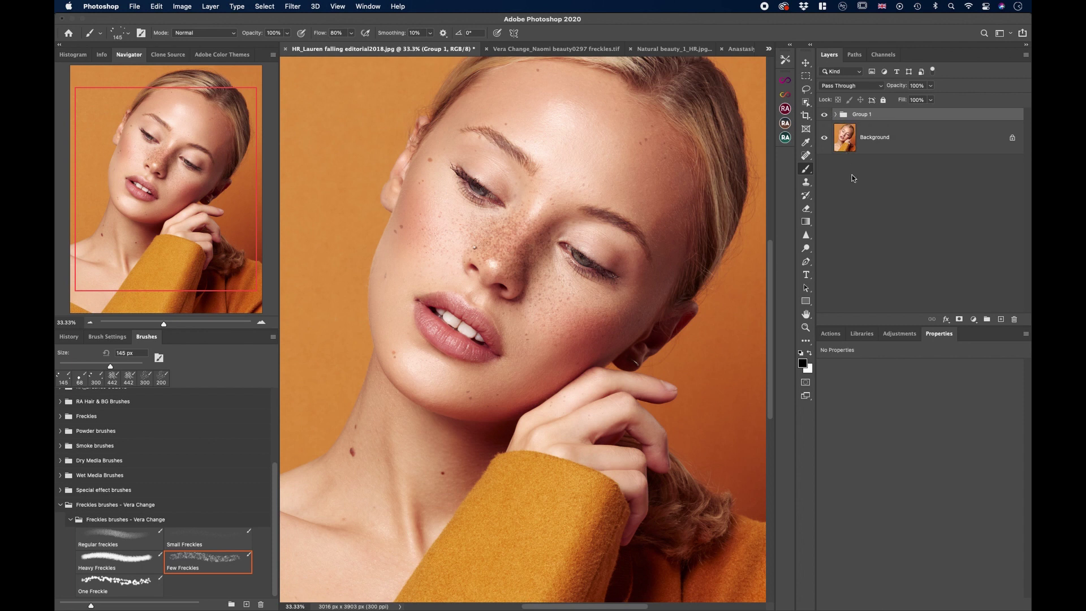
Step: Toggle the freckle groups in the three other open portraits to examine their before and after, and return to the first portrait
{"action": "left_click", "coordinate": [551, 49]}
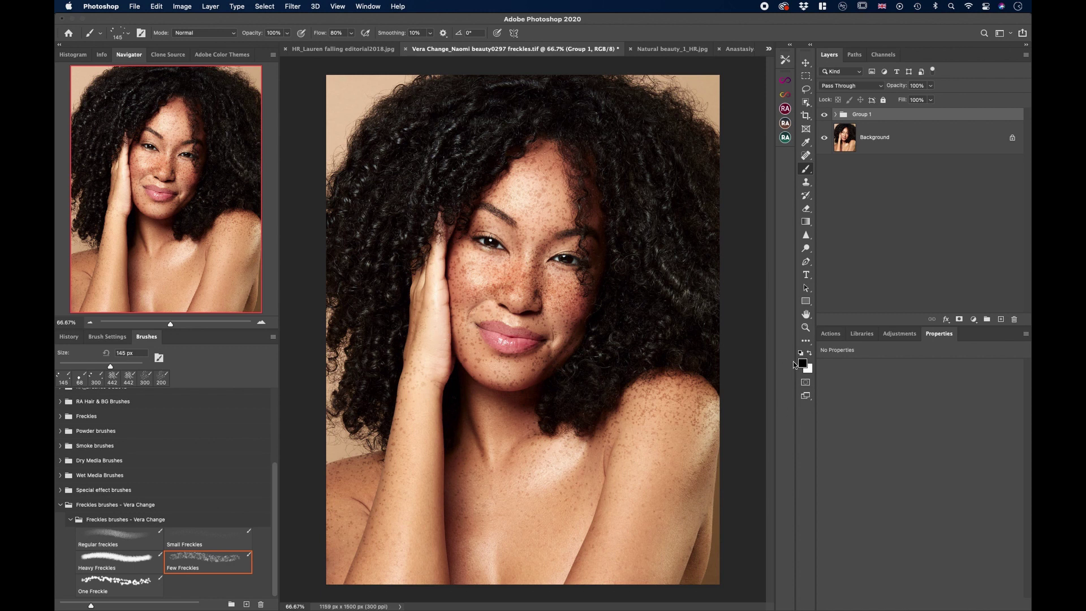
{"action": "left_click", "coordinate": [828, 116]}
{"action": "left_click", "coordinate": [827, 117]}
{"action": "left_click", "coordinate": [682, 49]}
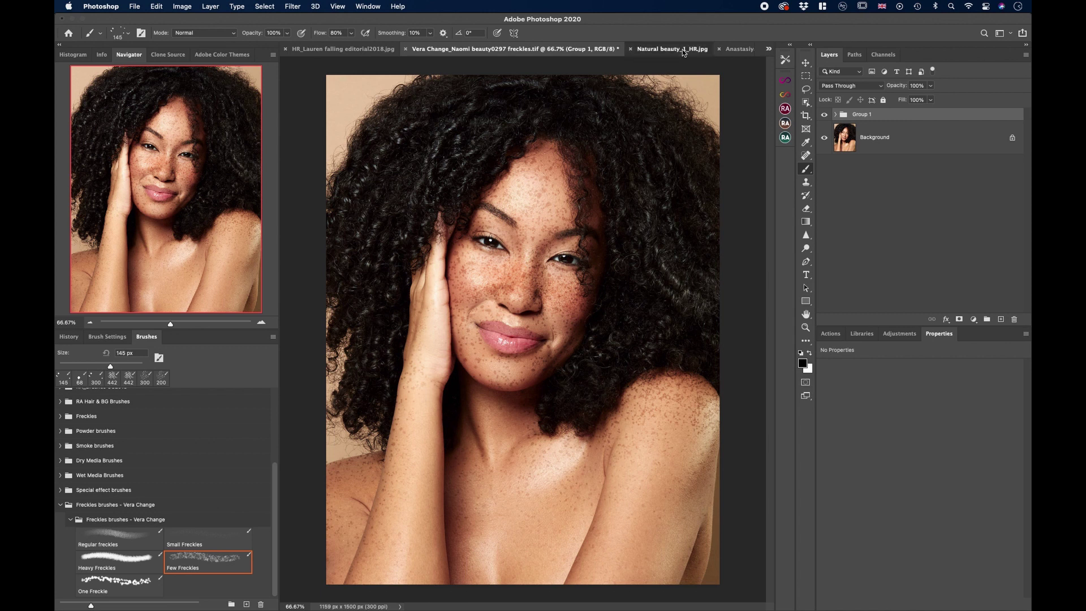
{"action": "left_click", "coordinate": [824, 116]}
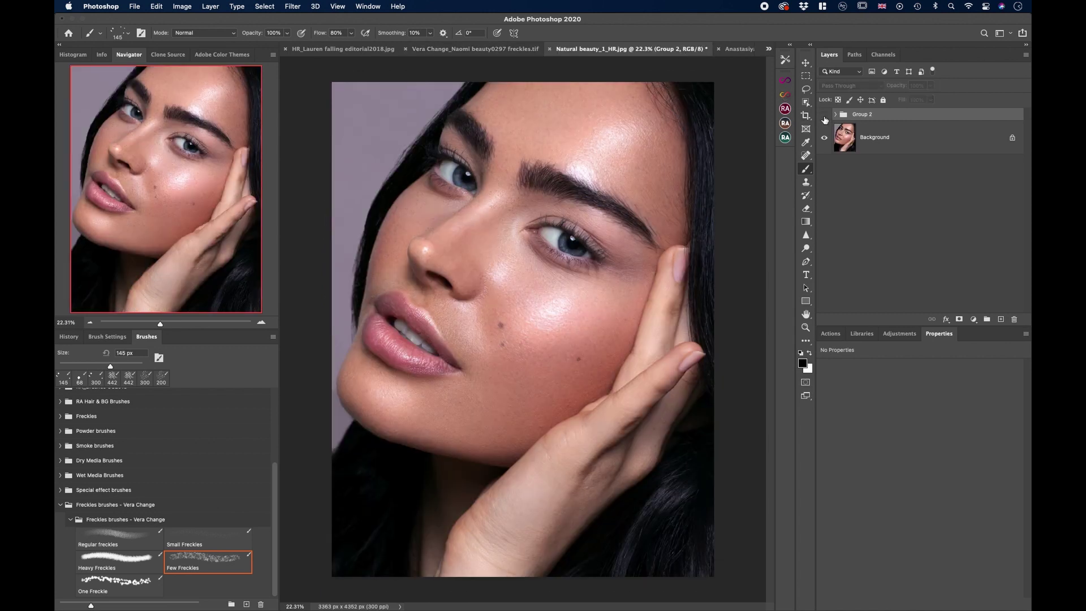
{"action": "left_click", "coordinate": [824, 118]}
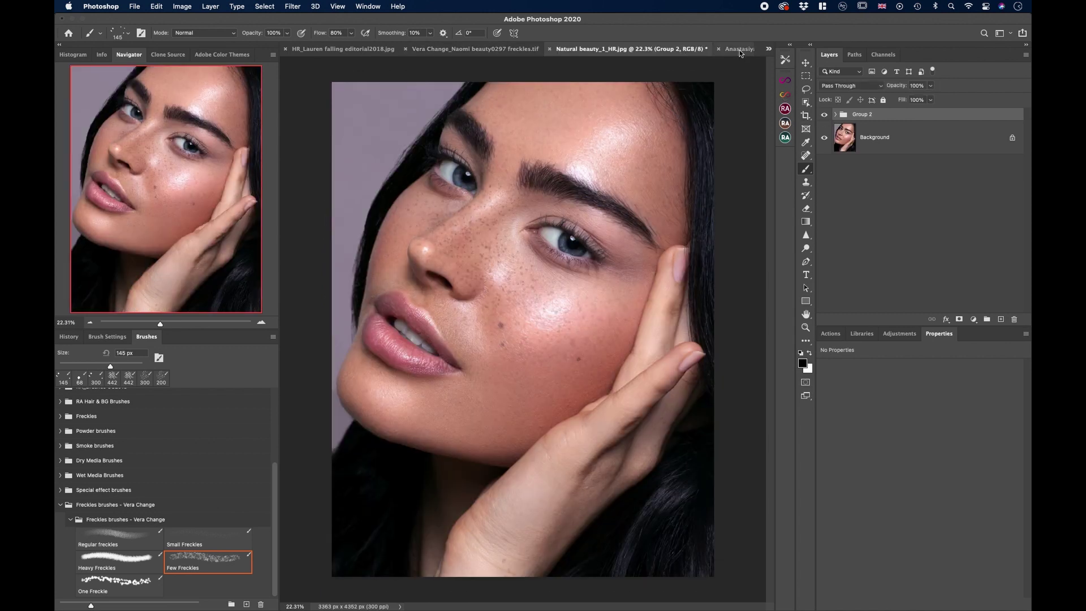
{"action": "left_click", "coordinate": [739, 49]}
{"action": "left_click", "coordinate": [824, 128]}
{"action": "left_click", "coordinate": [825, 129]}
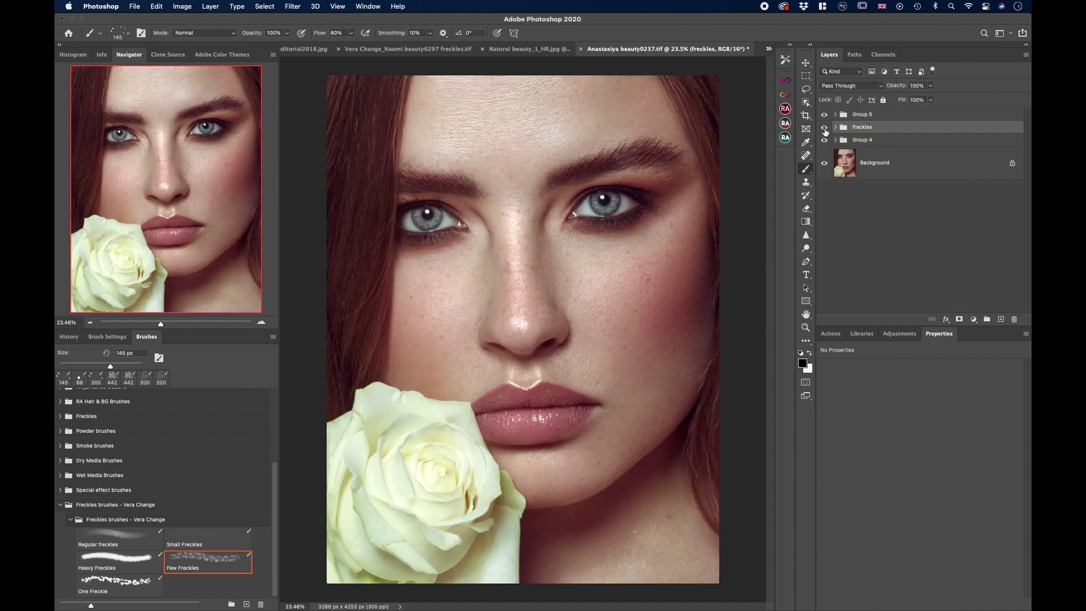
{"action": "left_click", "coordinate": [302, 48]}
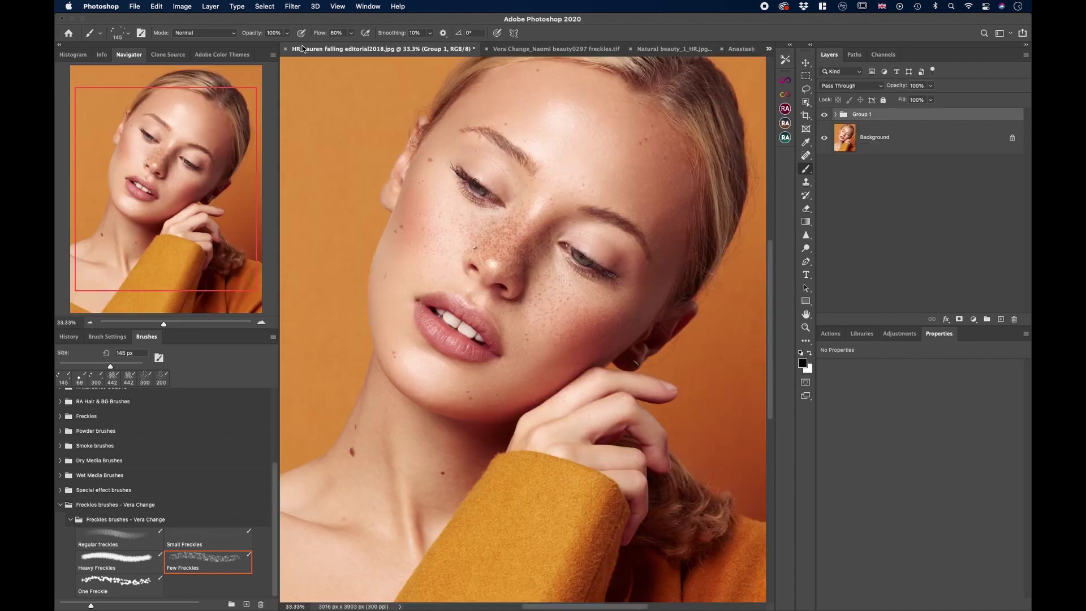
Step: Expand Group 1 to review the freckle and adjustment layers inside it
{"action": "left_click", "coordinate": [162, 546]}
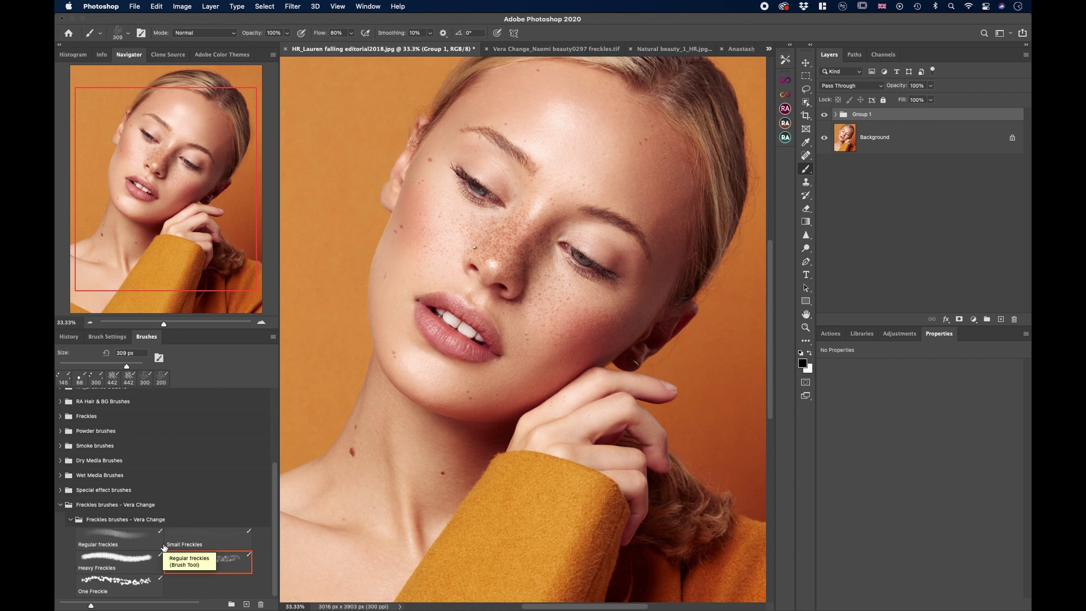
{"action": "left_click", "coordinate": [204, 561]}
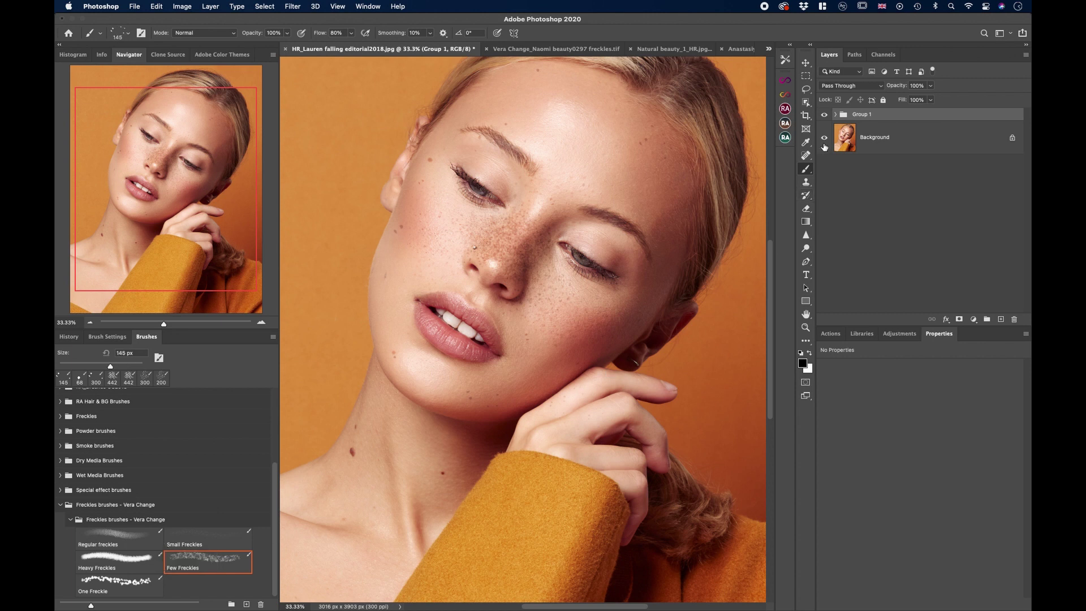
{"action": "left_click", "coordinate": [837, 114]}
{"action": "scroll", "coordinate": [877, 229], "scroll_direction": "down", "scroll_amount": 2}
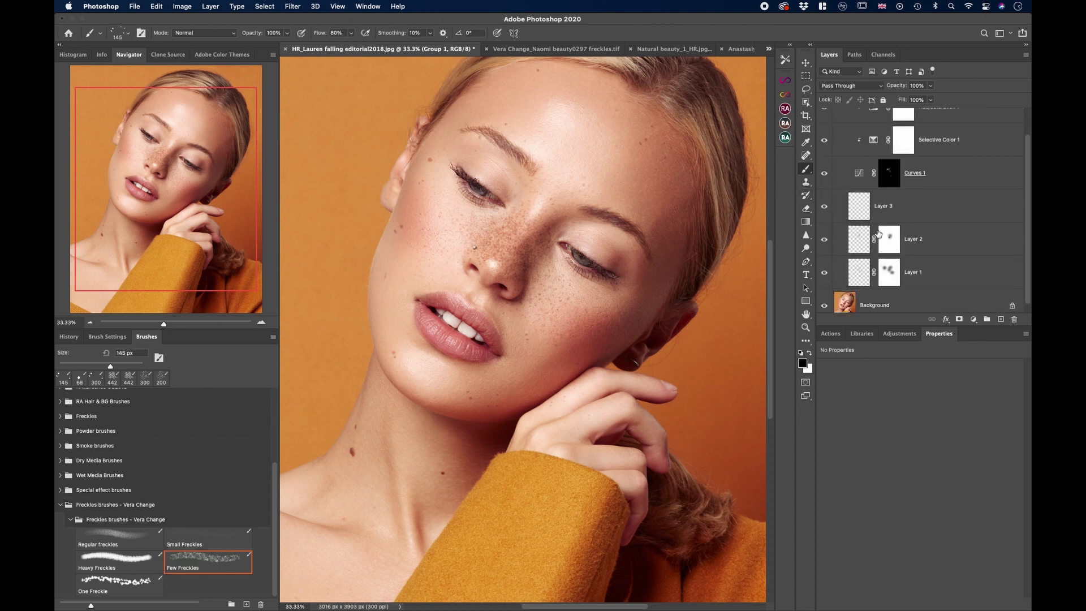